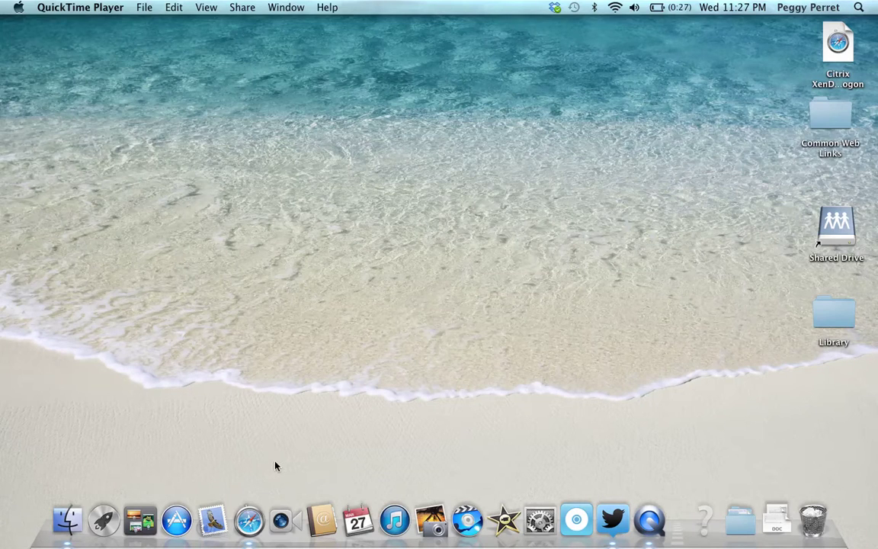
Switch to Safari and go to tweetdeck.com
{"action": "left_click", "coordinate": [252, 523]}
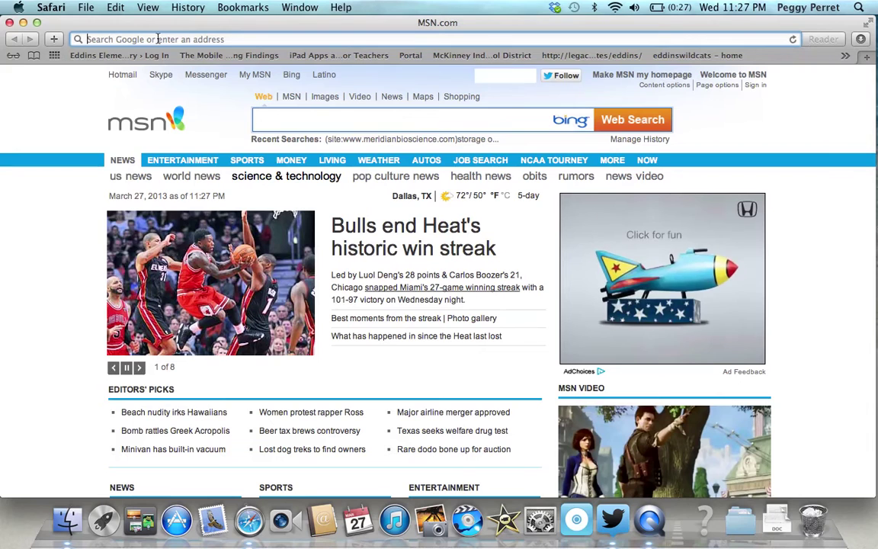
{"action": "left_click", "coordinate": [158, 39]}
{"action": "type", "text": "twettweetdeck.com"}
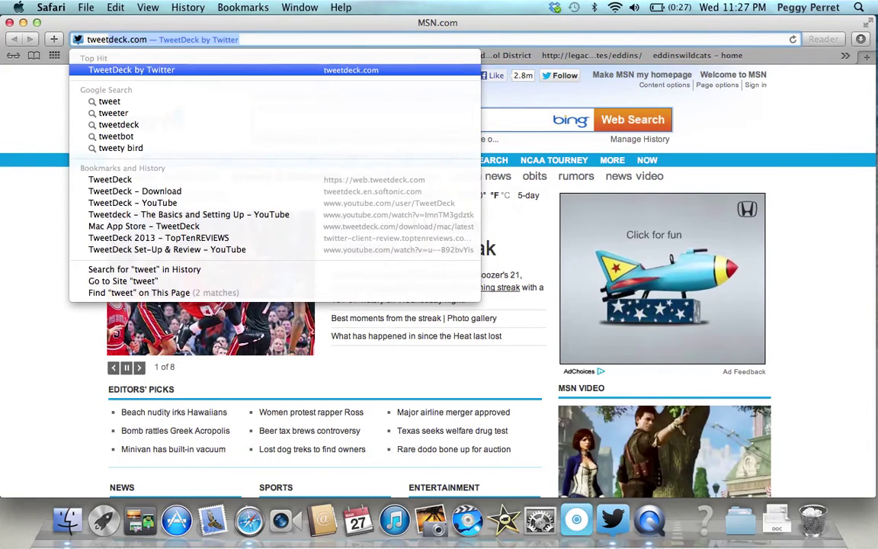
{"action": "key", "text": "Return"}
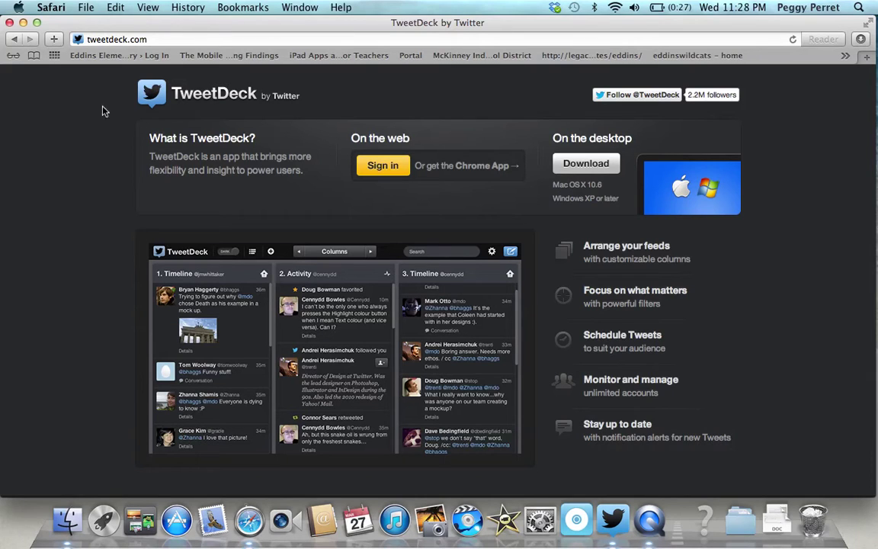
View the desktop version's download listing in the Mac App Store, then close the store and browser windows
{"action": "key", "text": "super+Tab"}
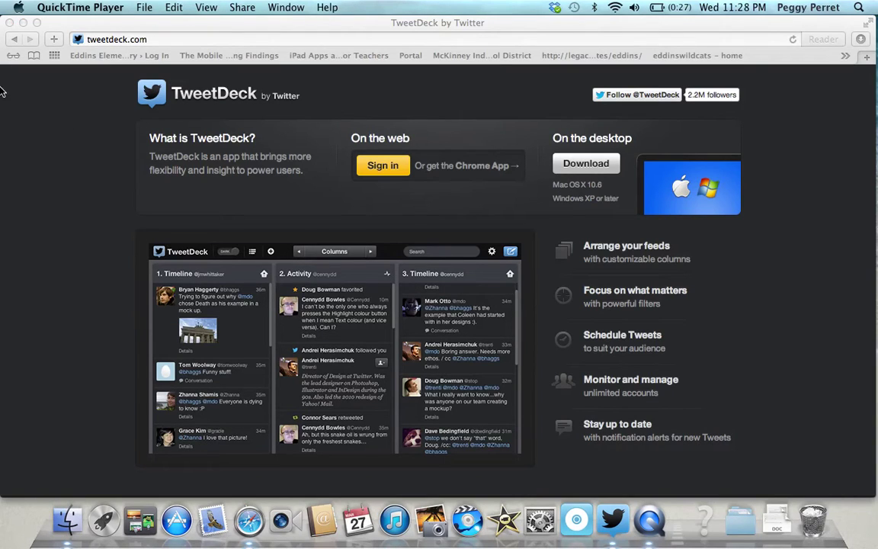
{"action": "left_click", "coordinate": [589, 172]}
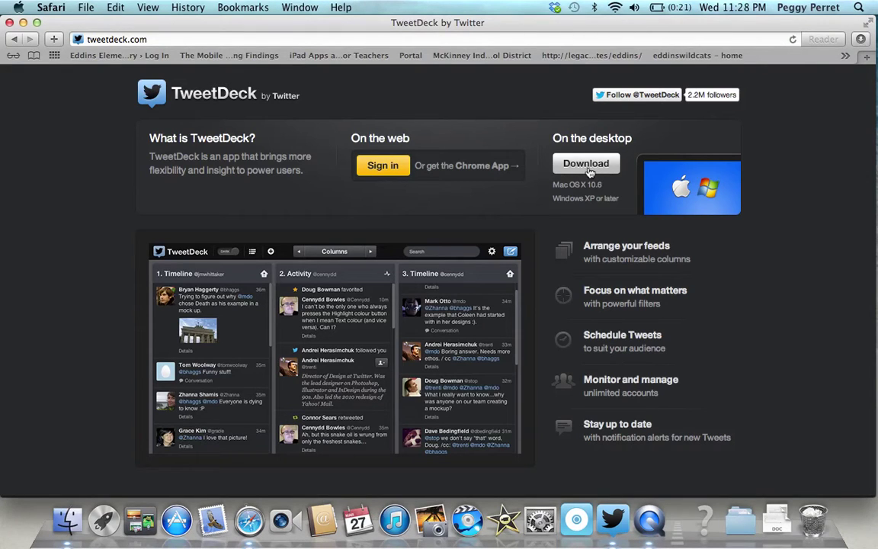
{"action": "left_click", "coordinate": [589, 166]}
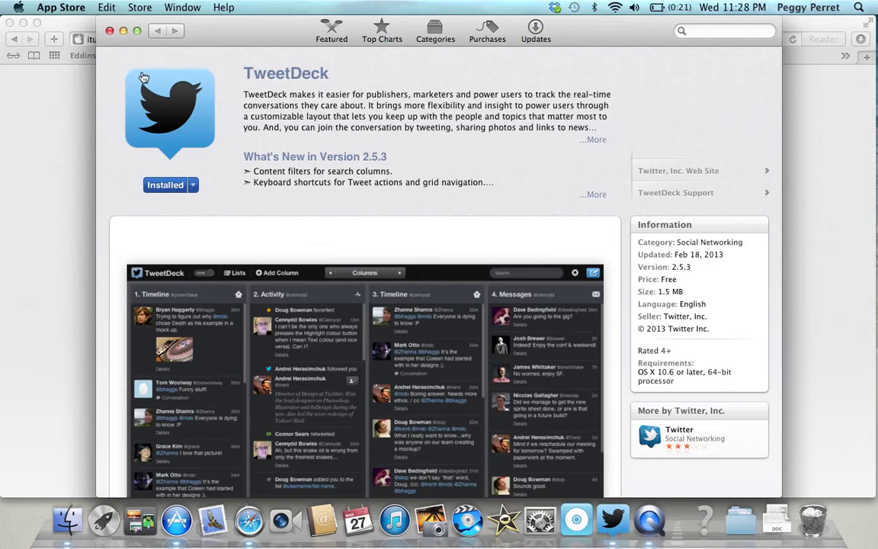
{"action": "left_click", "coordinate": [109, 31]}
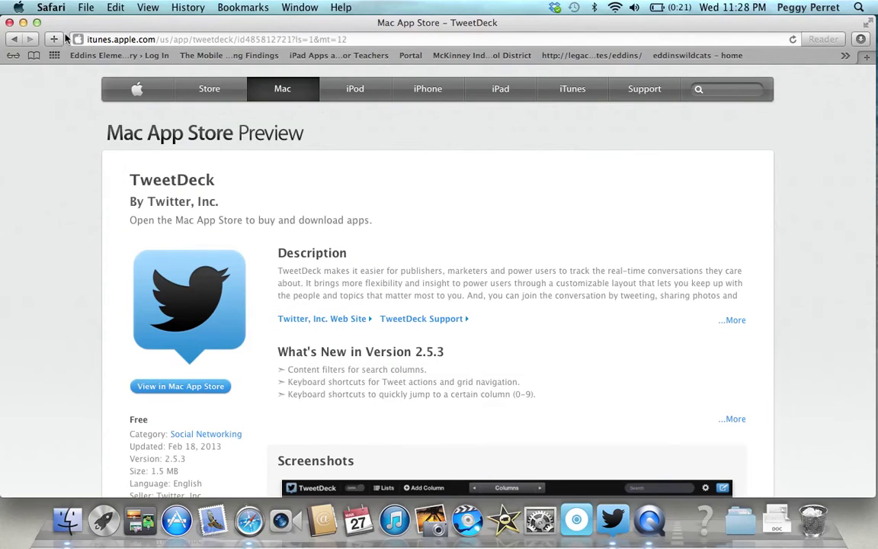
{"action": "left_click", "coordinate": [10, 23]}
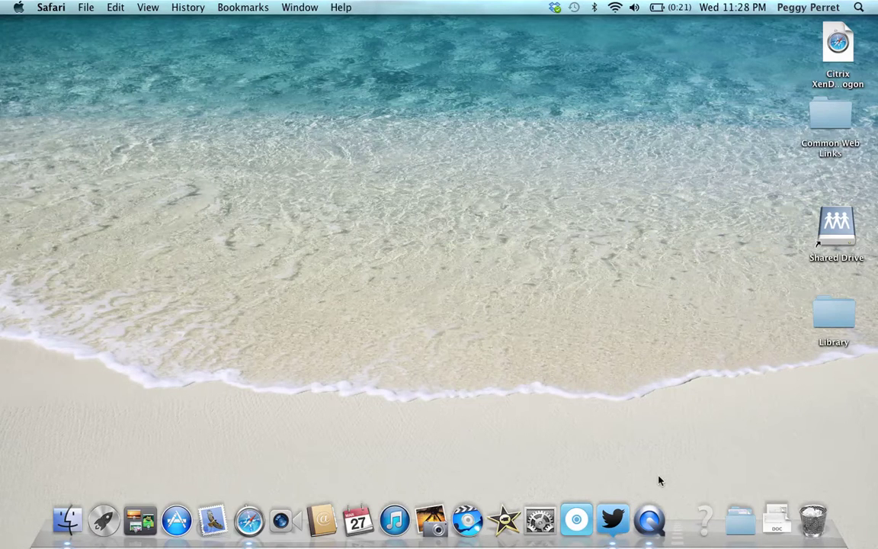
Switch to TweetDeck and open its application settings at the accounts section
{"action": "left_click", "coordinate": [615, 520]}
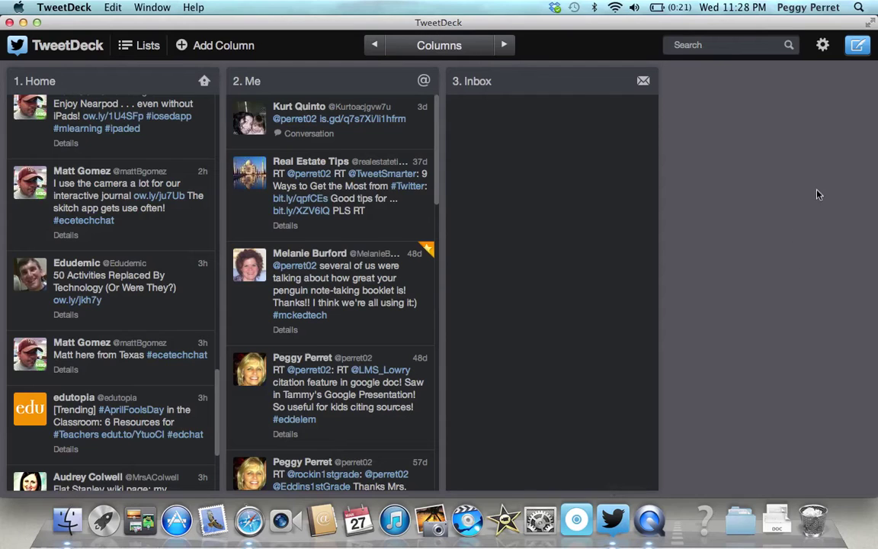
{"action": "left_click", "coordinate": [823, 46]}
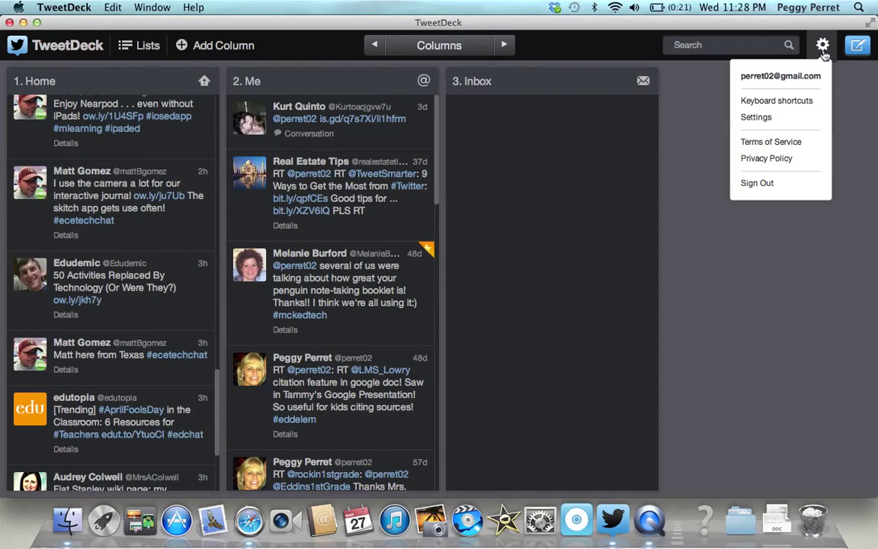
{"action": "left_click", "coordinate": [800, 117]}
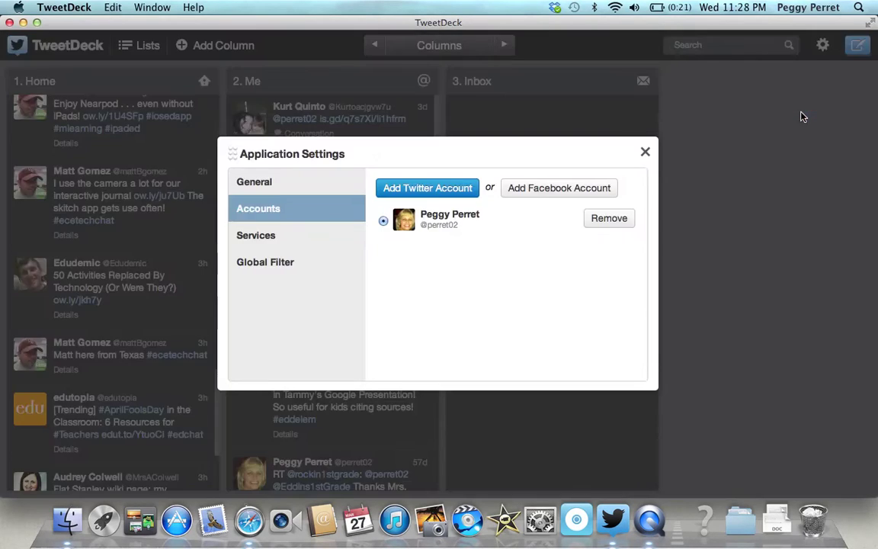
{"action": "left_click", "coordinate": [428, 192]}
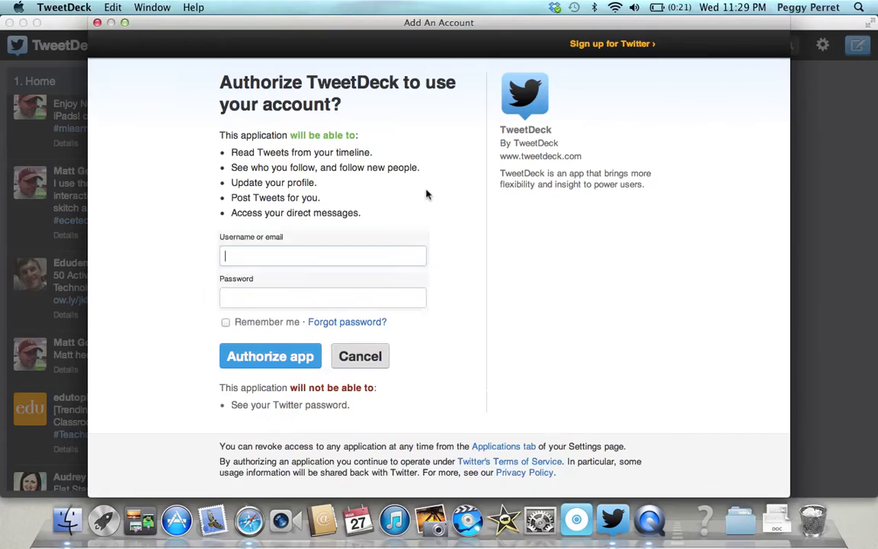
{"action": "left_click", "coordinate": [269, 271]}
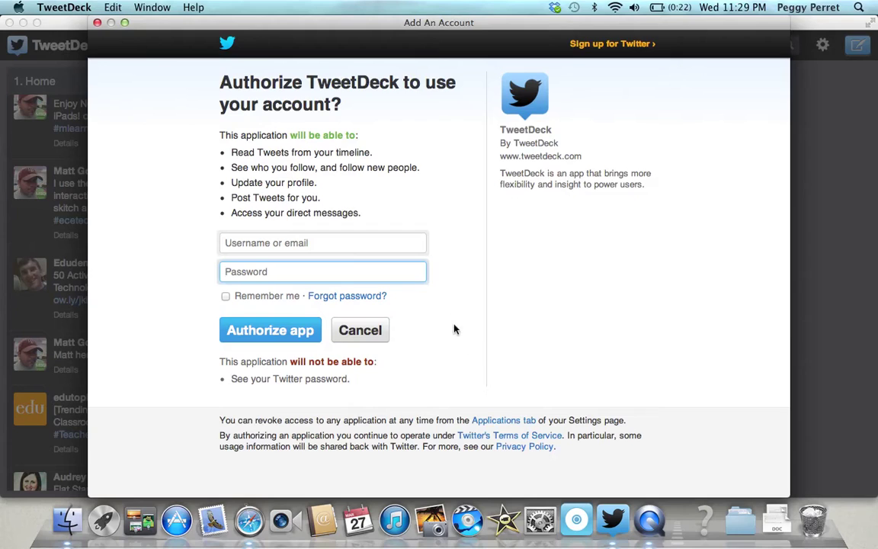
{"action": "left_click", "coordinate": [360, 330]}
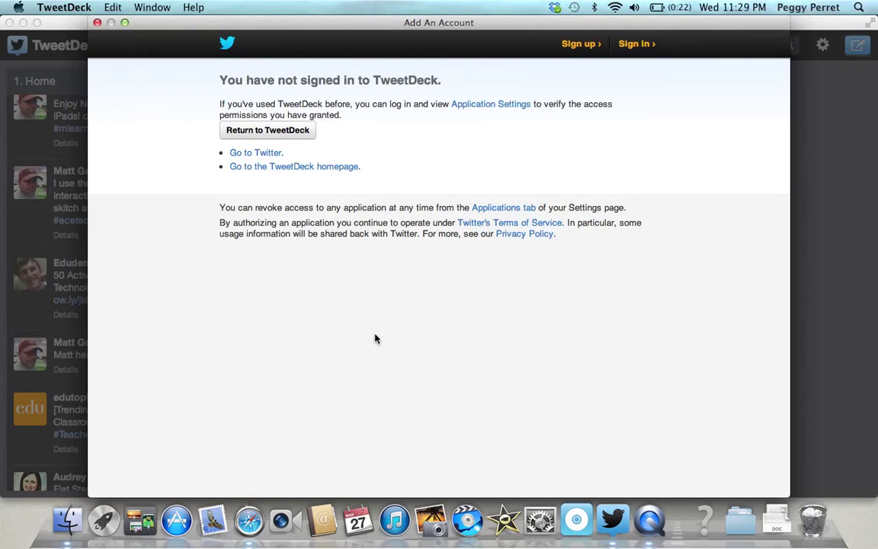
{"action": "left_click", "coordinate": [96, 22]}
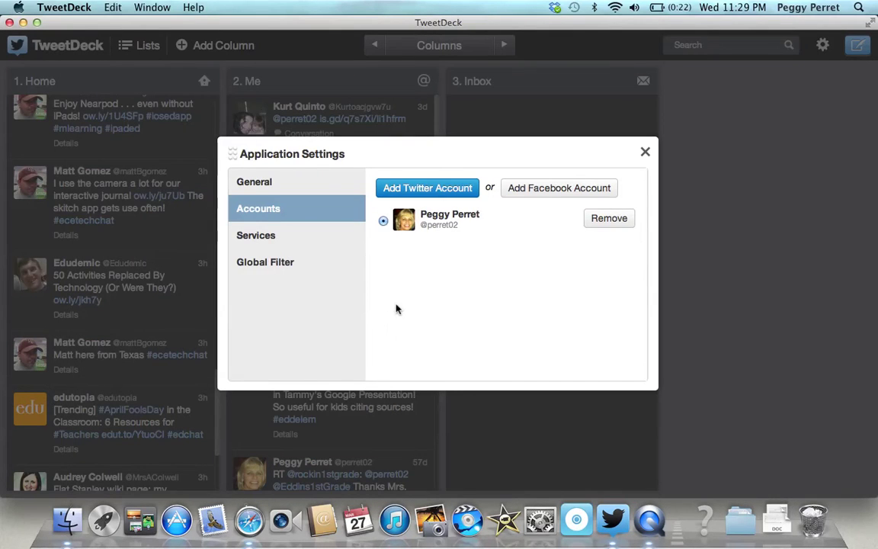
In the services settings, try Twitter for link shortening, restore Bit.ly, and keep Twitter as the picture upload service
{"action": "left_click", "coordinate": [265, 181]}
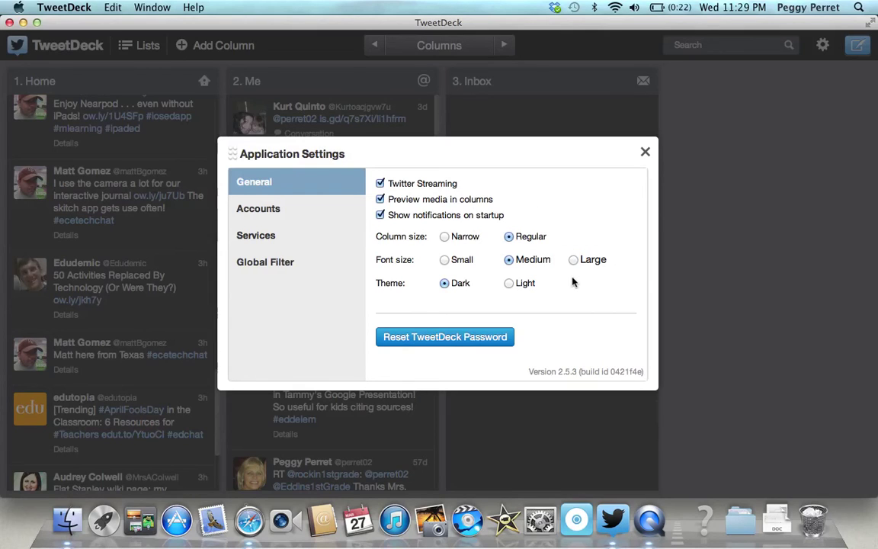
{"action": "left_click", "coordinate": [269, 241]}
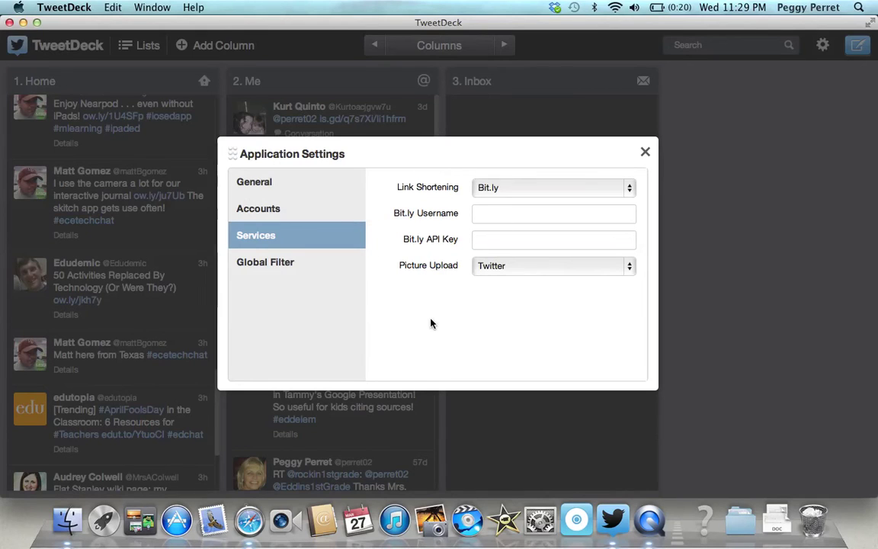
{"action": "left_click", "coordinate": [629, 189]}
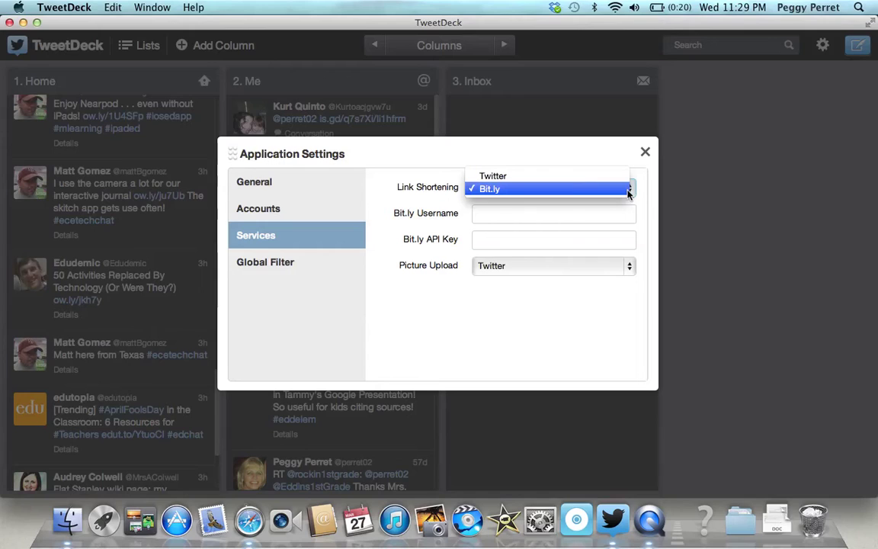
{"action": "left_click", "coordinate": [497, 177]}
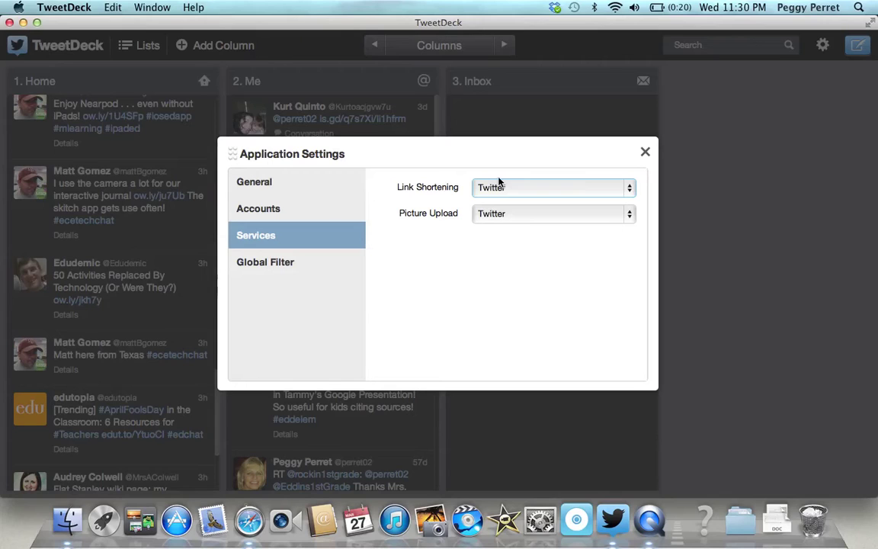
{"action": "left_click", "coordinate": [628, 190]}
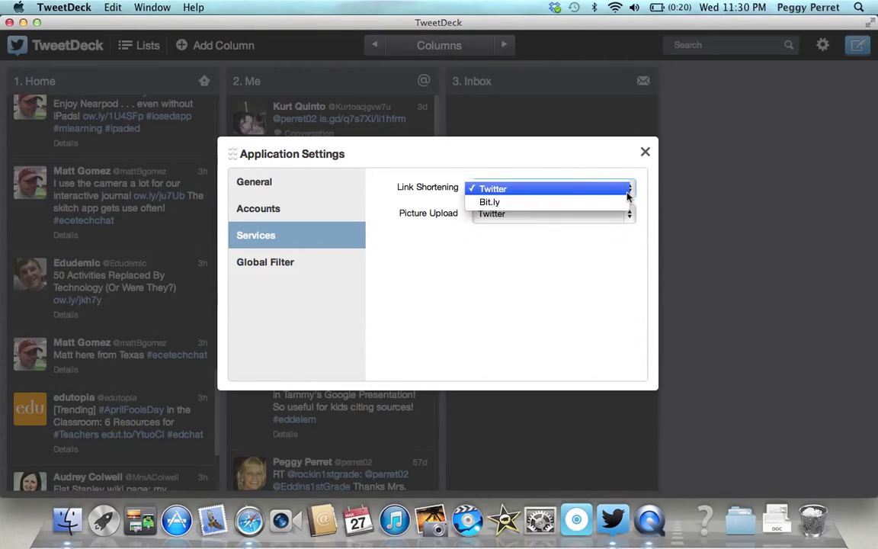
{"action": "left_click", "coordinate": [516, 203]}
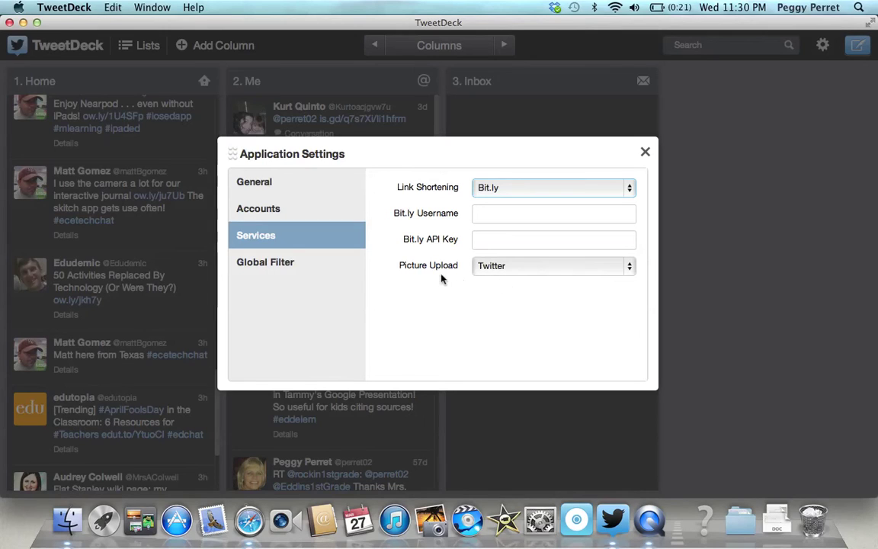
{"action": "left_click", "coordinate": [629, 271]}
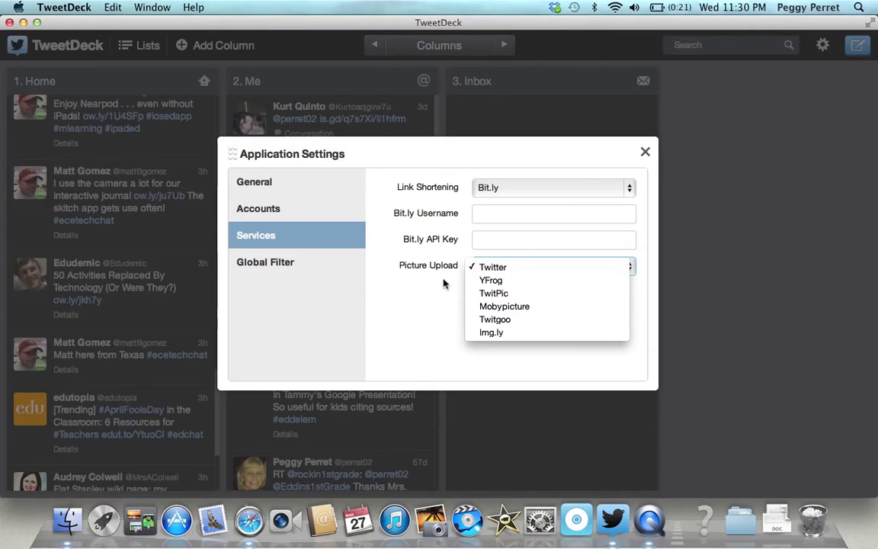
{"action": "left_click", "coordinate": [500, 269]}
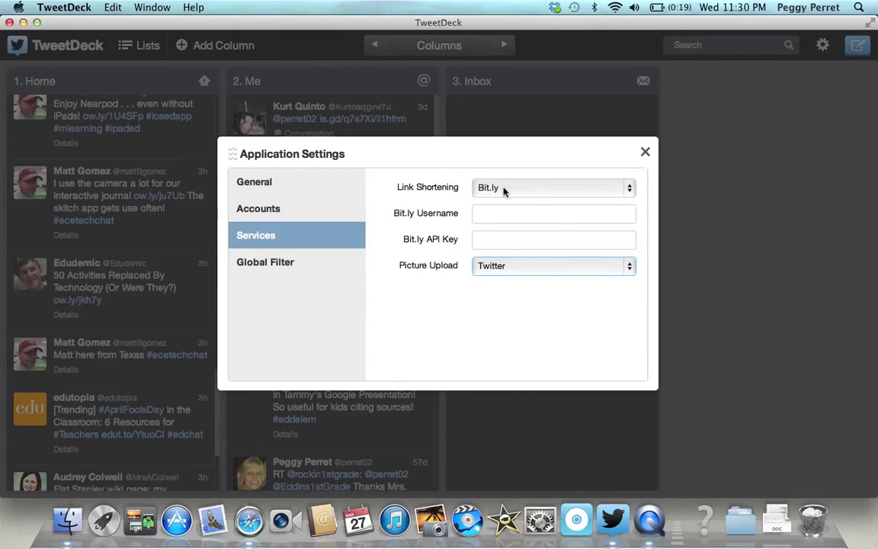
Review the global filter, general, accounts and services settings, then close the application settings
{"action": "left_click", "coordinate": [284, 265]}
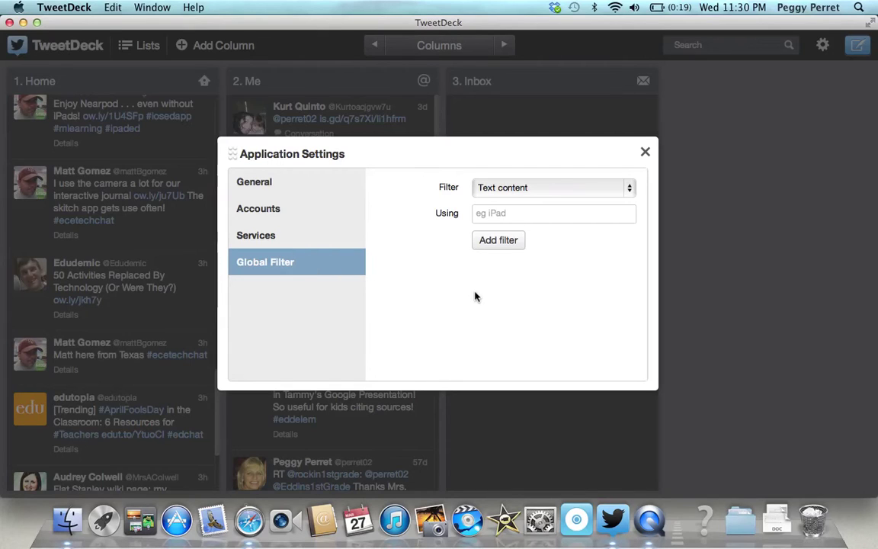
{"action": "left_click", "coordinate": [492, 216]}
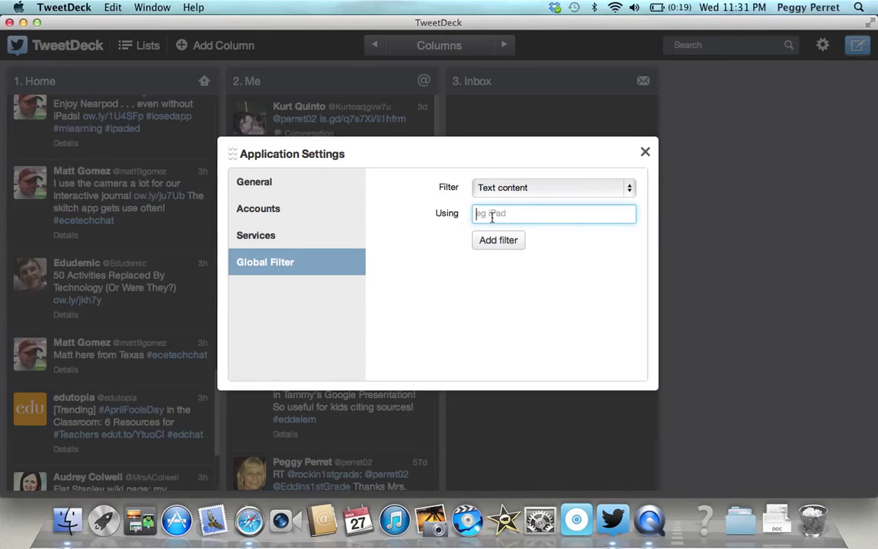
{"action": "left_click", "coordinate": [263, 183]}
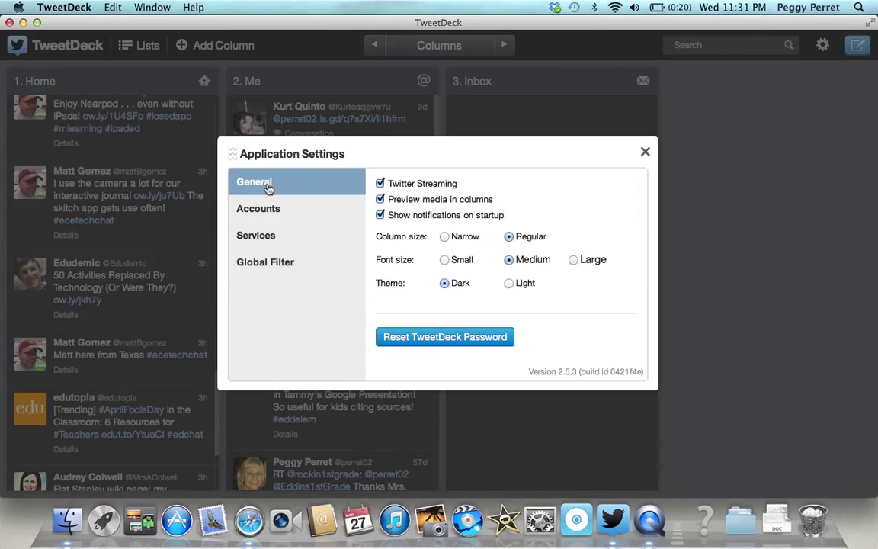
{"action": "left_click", "coordinate": [275, 209]}
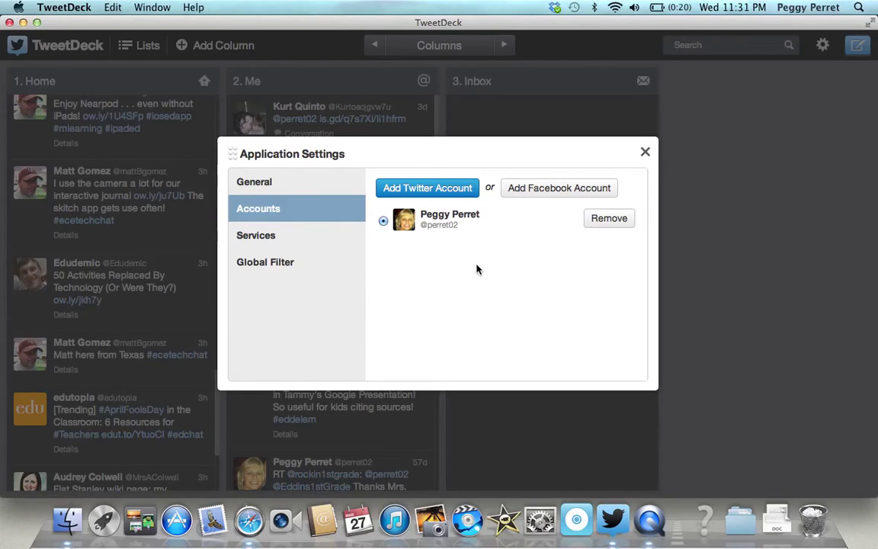
{"action": "left_click", "coordinate": [267, 238]}
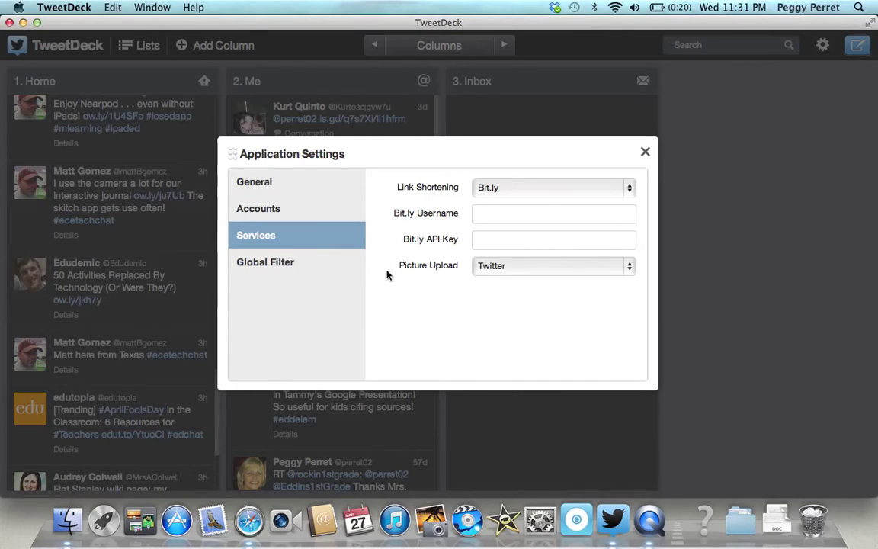
{"action": "left_click", "coordinate": [645, 153]}
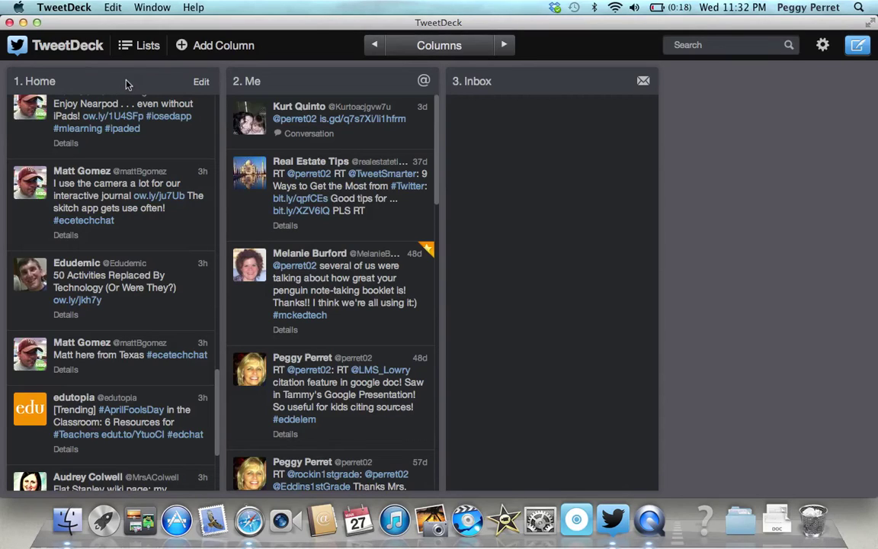
Browse the recent tweets in the Home timeline column
{"action": "mouse_move", "coordinate": [135, 181]}
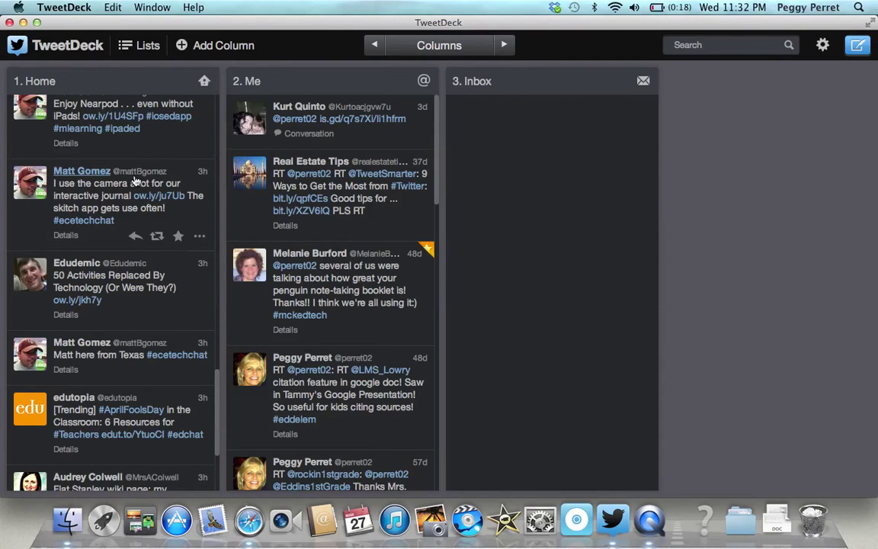
{"action": "mouse_move", "coordinate": [353, 147]}
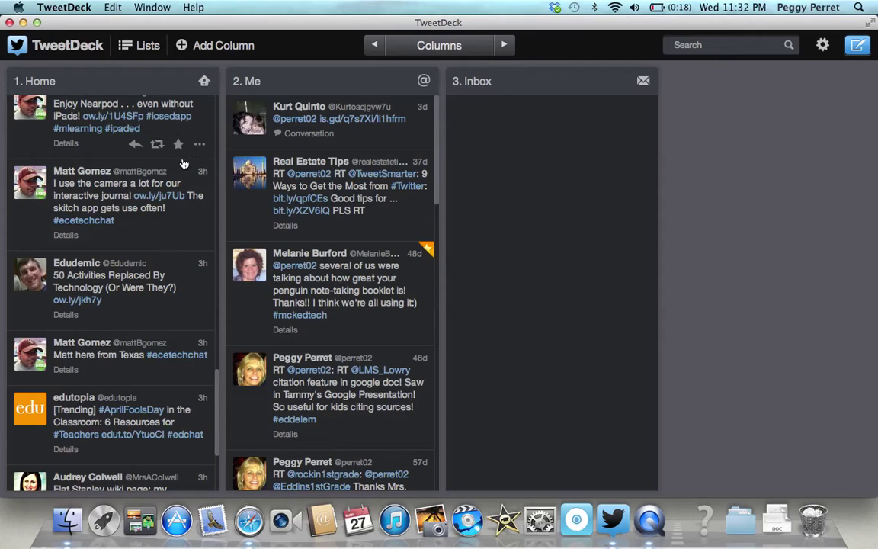
{"action": "key", "text": "ctrl+super+Escape"}
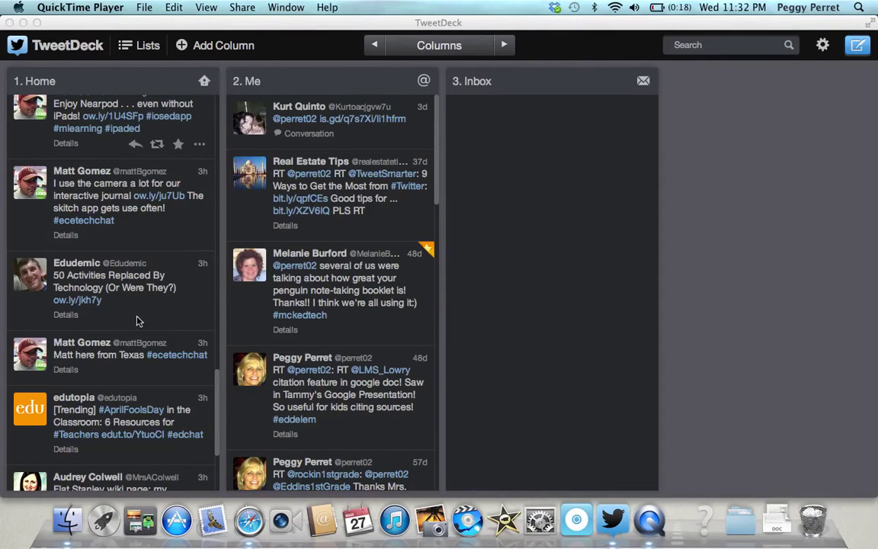
{"action": "scroll", "coordinate": [145, 149], "scroll_direction": "up", "scroll_amount": 15}
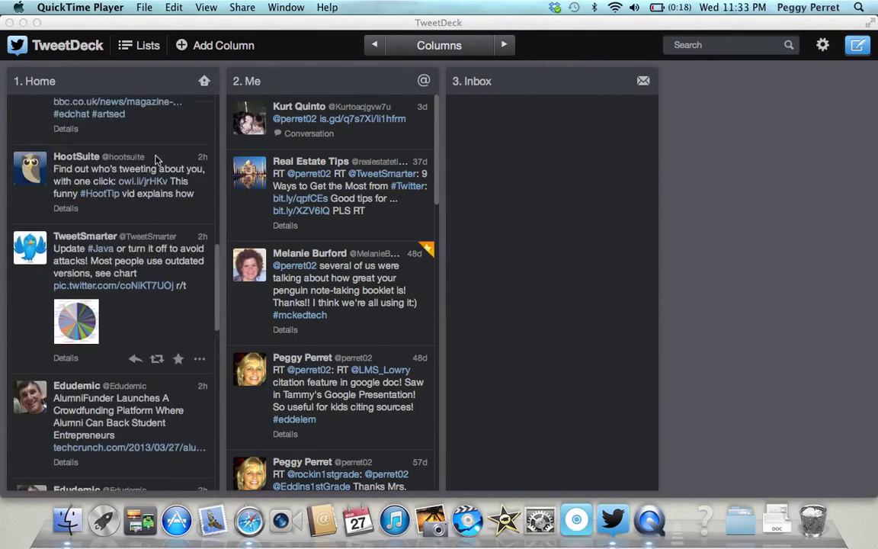
{"action": "scroll", "coordinate": [156, 159], "scroll_direction": "down", "scroll_amount": 10}
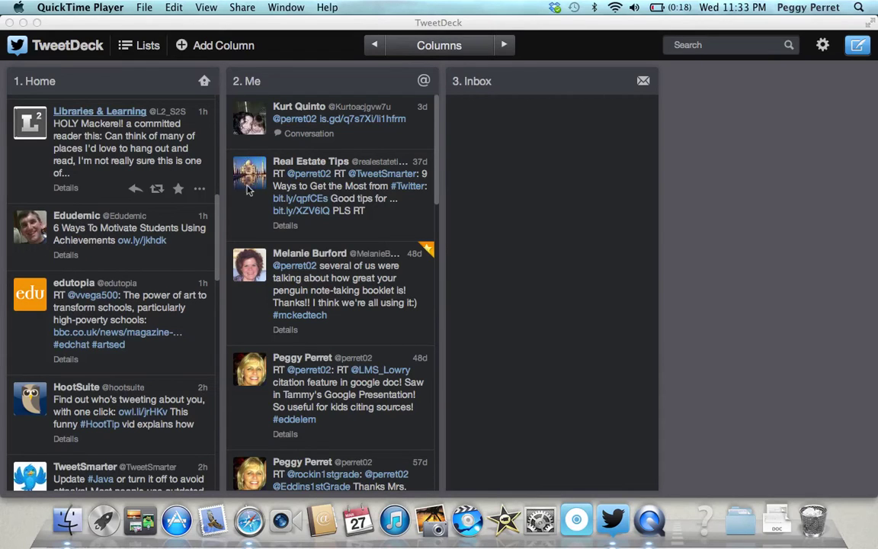
{"action": "left_click", "coordinate": [81, 221]}
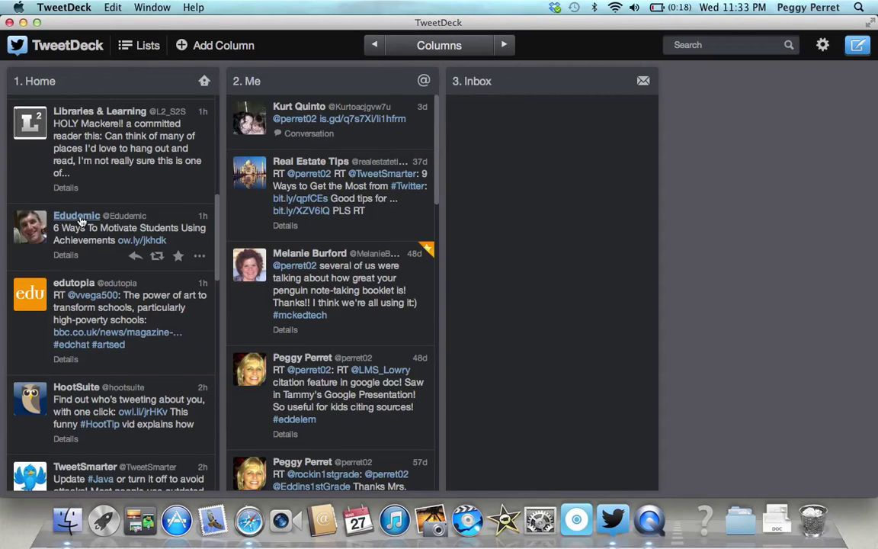
Add a column showing the tweets of the author of the starred tweet in the Me column, and close the dialog
{"action": "left_click", "coordinate": [303, 256]}
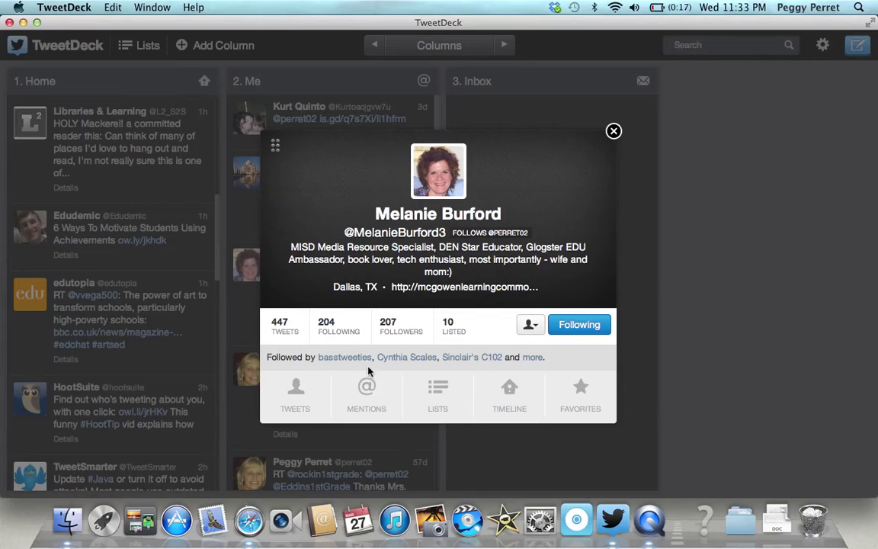
{"action": "left_click", "coordinate": [296, 399]}
{"action": "left_click", "coordinate": [295, 392]}
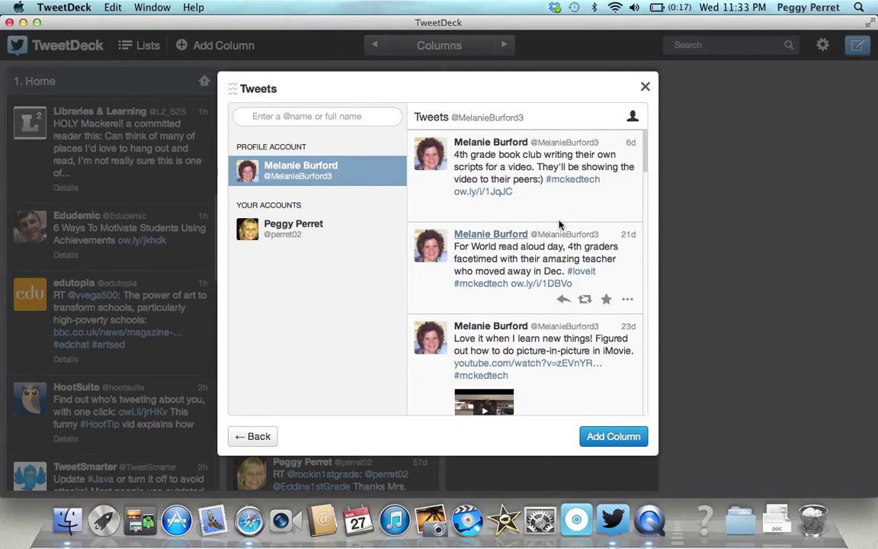
{"action": "left_click", "coordinate": [601, 436]}
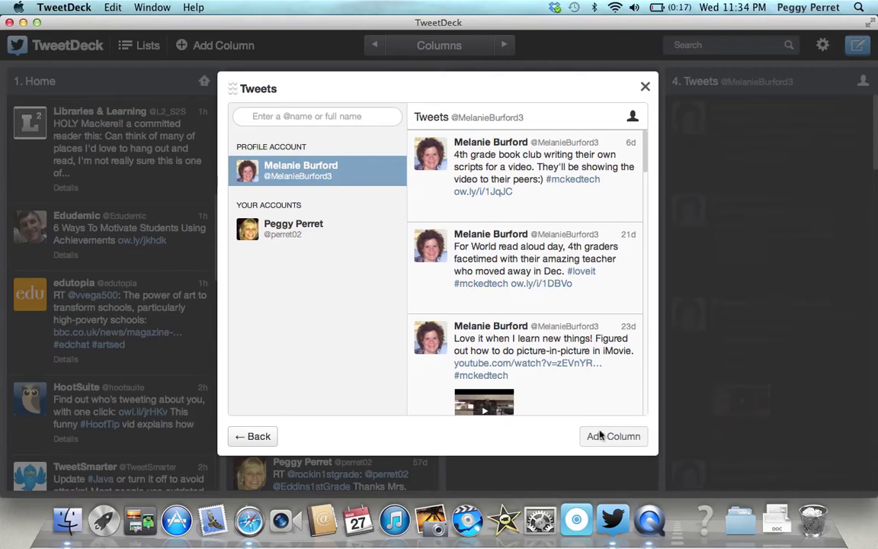
{"action": "left_click", "coordinate": [645, 89]}
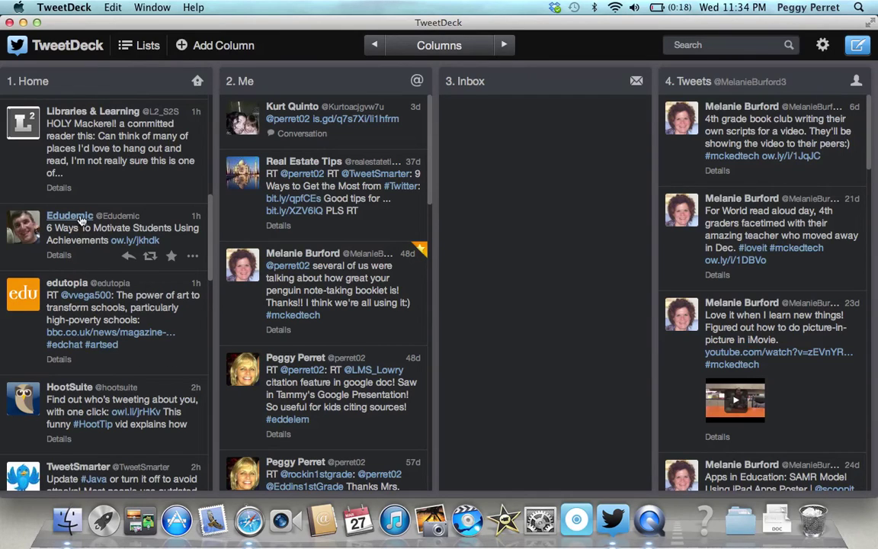
View the tweets and mentions of the Libraries & Learning profile without adding columns, then close the profile
{"action": "left_click", "coordinate": [93, 112]}
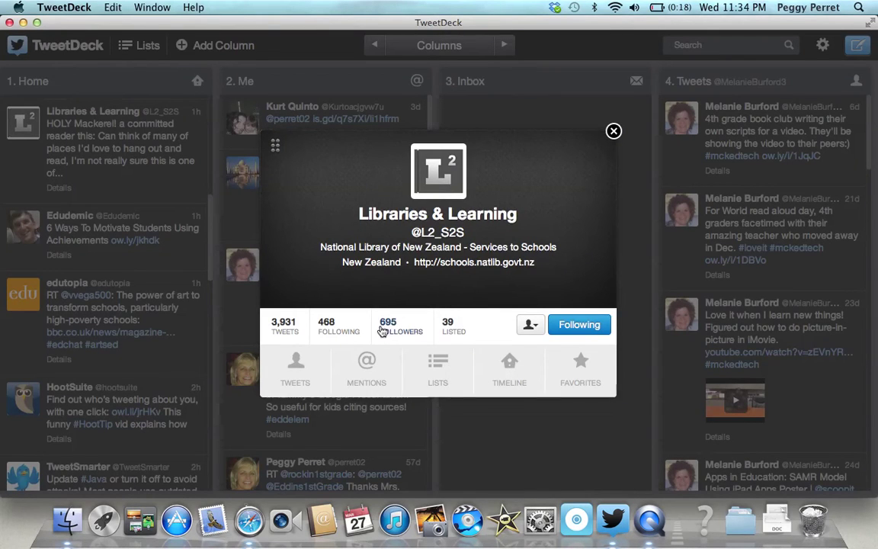
{"action": "left_click", "coordinate": [296, 365]}
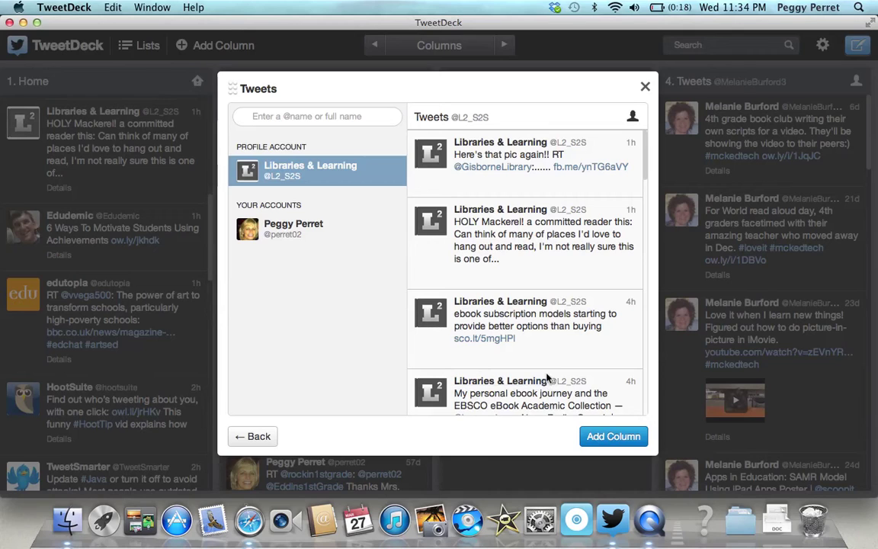
{"action": "left_click", "coordinate": [255, 437]}
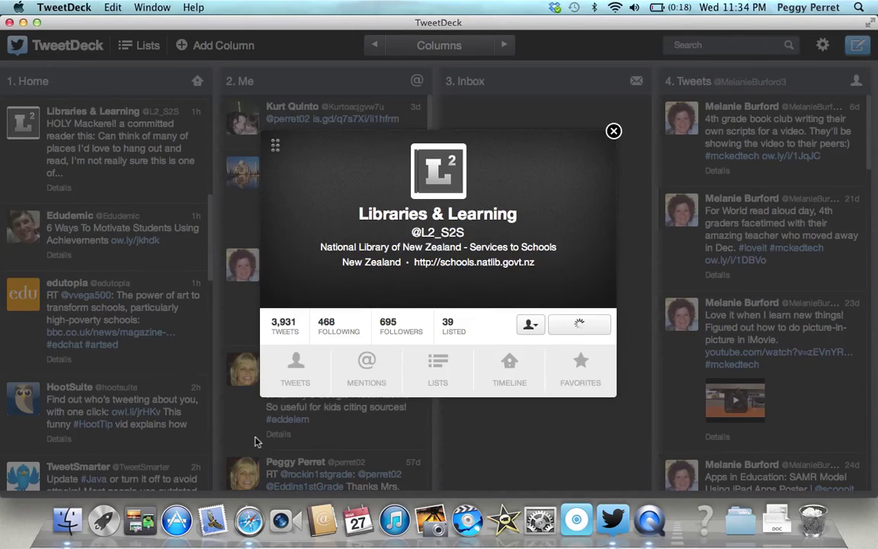
{"action": "left_click", "coordinate": [369, 376]}
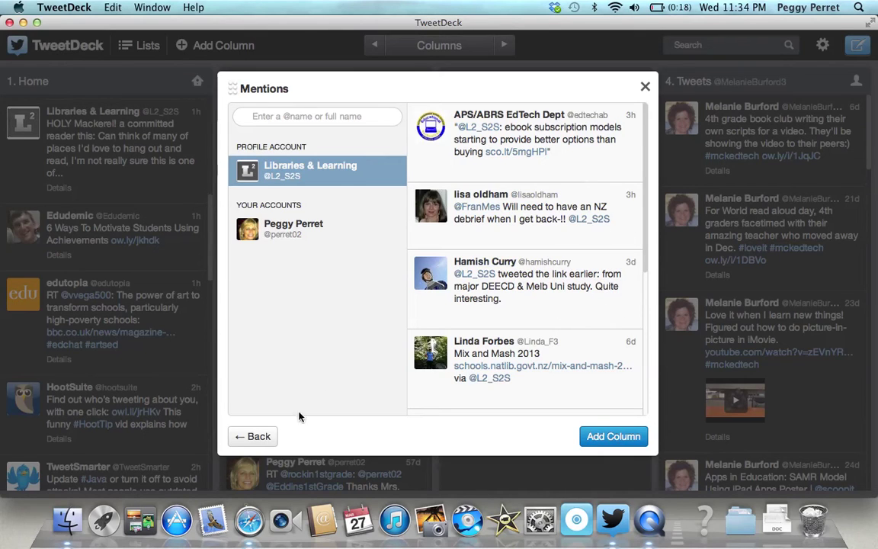
{"action": "left_click", "coordinate": [259, 437]}
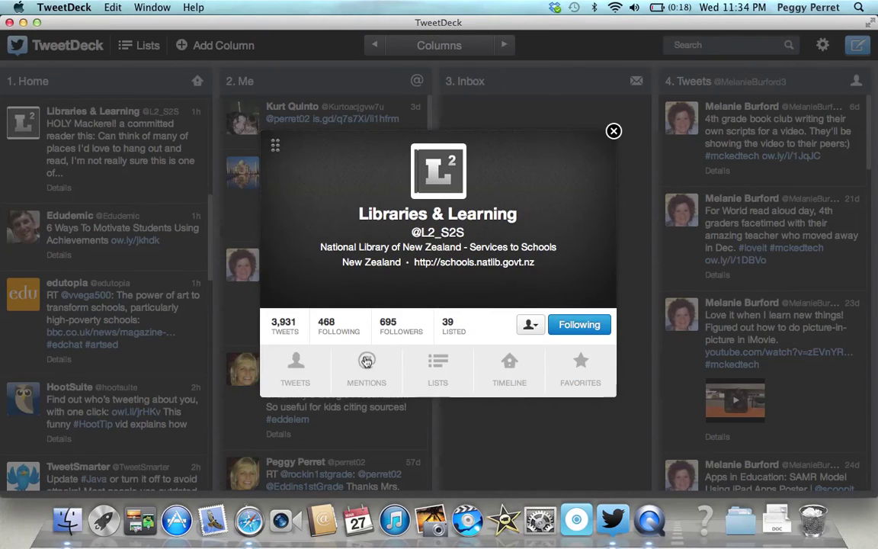
{"action": "left_click", "coordinate": [613, 131]}
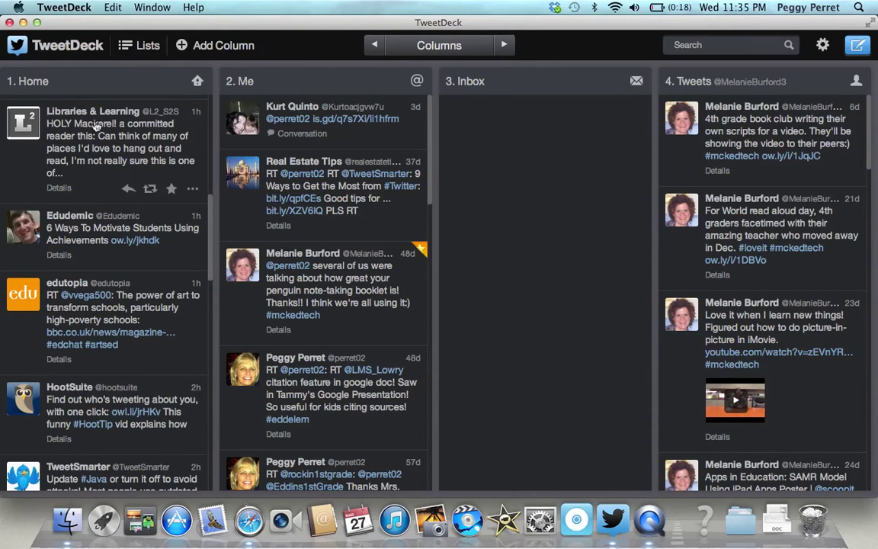
Open the details of the Libraries & Learning tweet and view its reply and Edit & RT forms without sending anything
{"action": "left_click", "coordinate": [58, 188]}
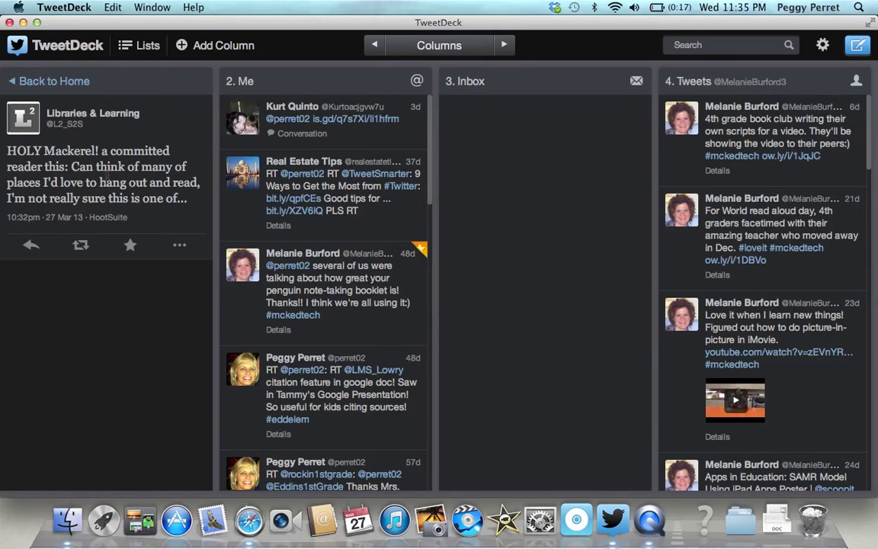
{"action": "left_click", "coordinate": [30, 246]}
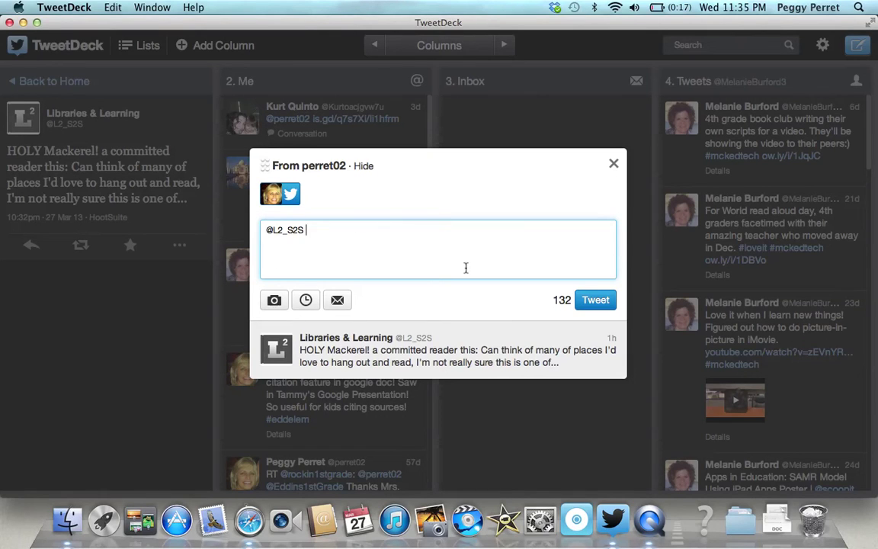
{"action": "left_click", "coordinate": [616, 162]}
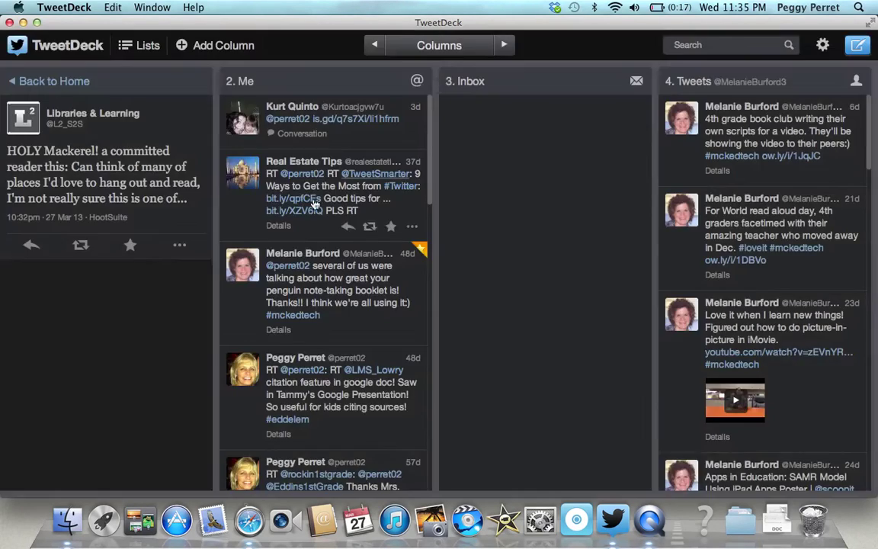
{"action": "left_click", "coordinate": [82, 246]}
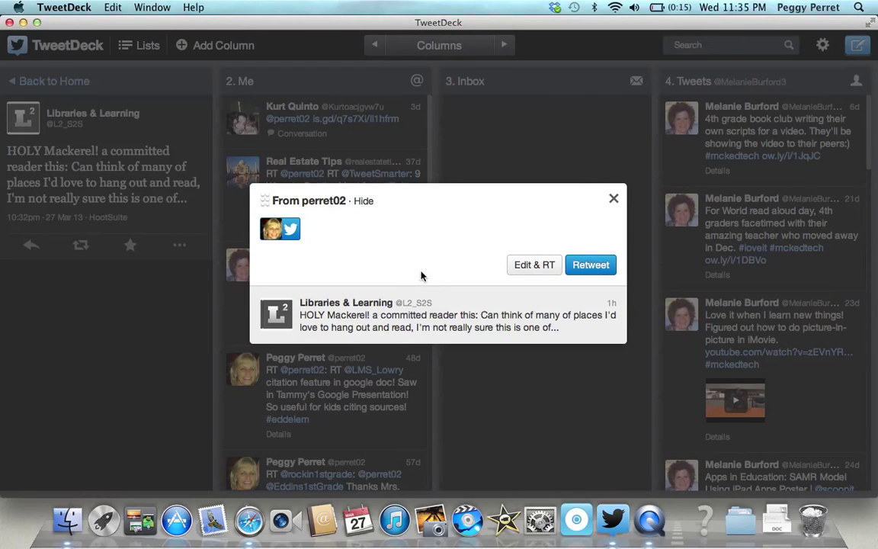
{"action": "left_click", "coordinate": [531, 267]}
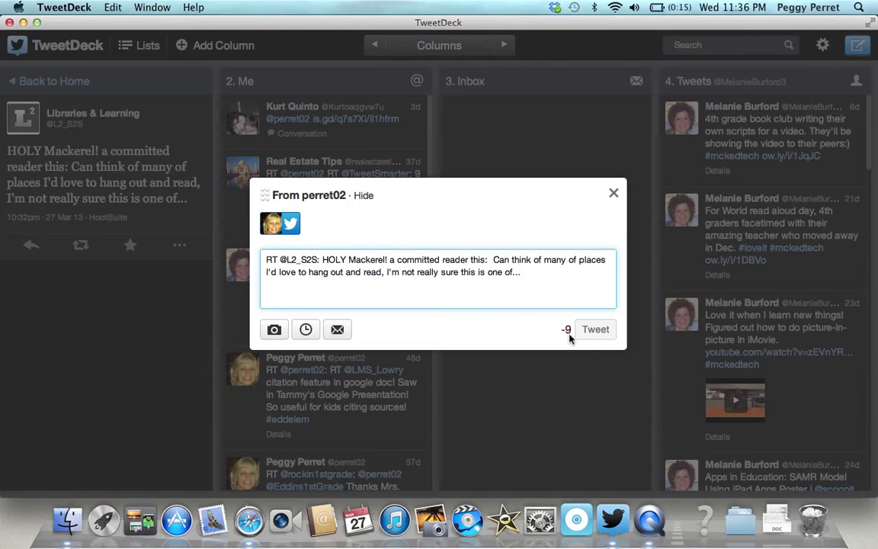
{"action": "left_click", "coordinate": [614, 194]}
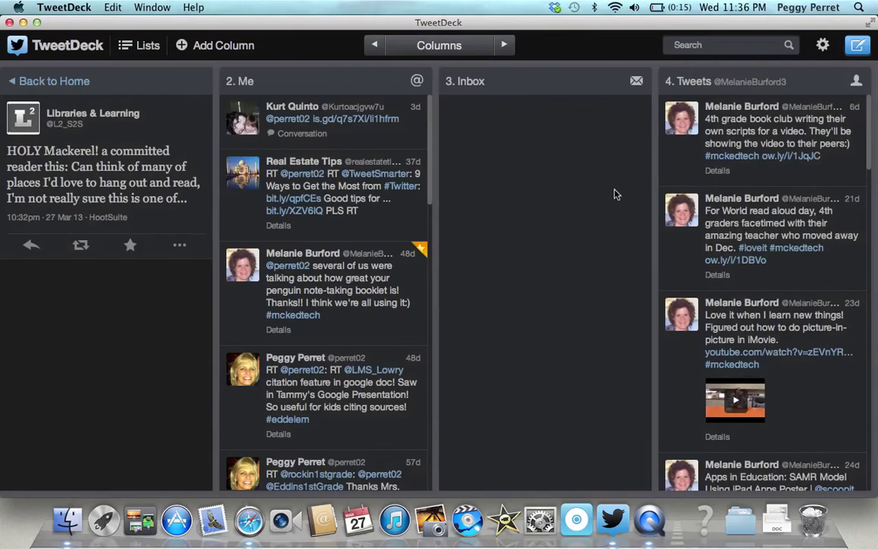
Favorite the open Libraries & Learning tweet, and remove the favorite again
{"action": "left_click", "coordinate": [131, 249]}
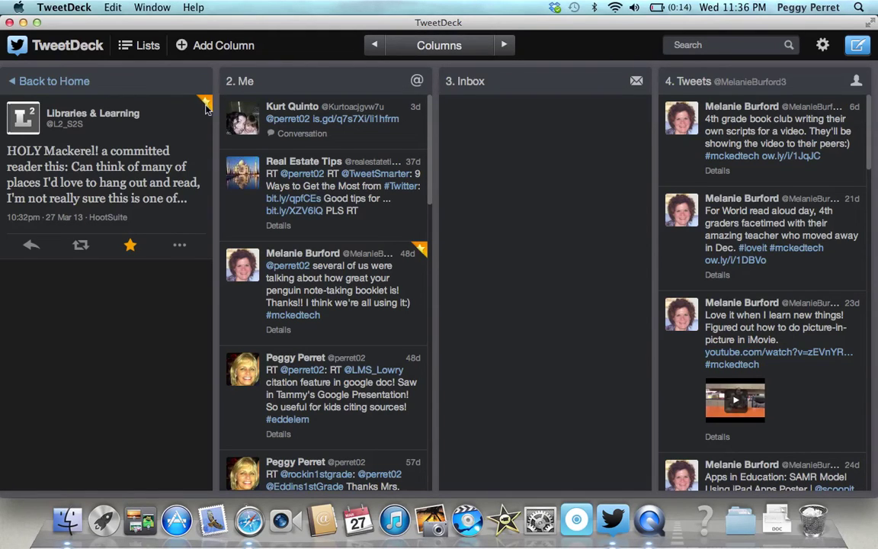
{"action": "left_click", "coordinate": [132, 247]}
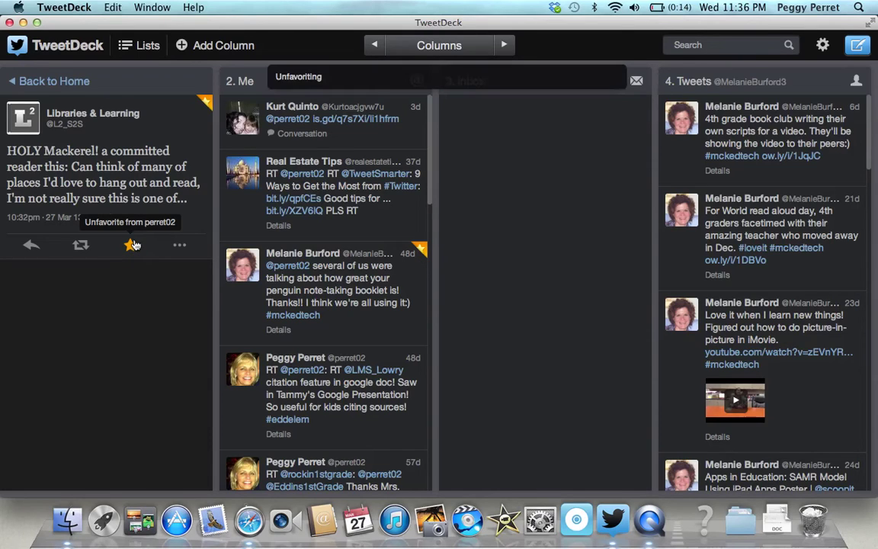
Review the additional actions offered for the open tweet, and return to the Home timeline
{"action": "left_click", "coordinate": [180, 247]}
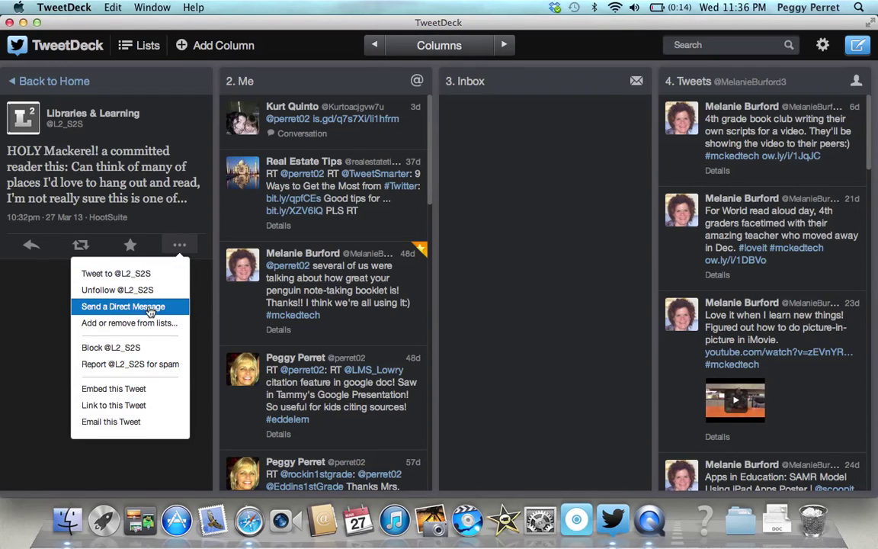
{"action": "key", "text": "super+Tab"}
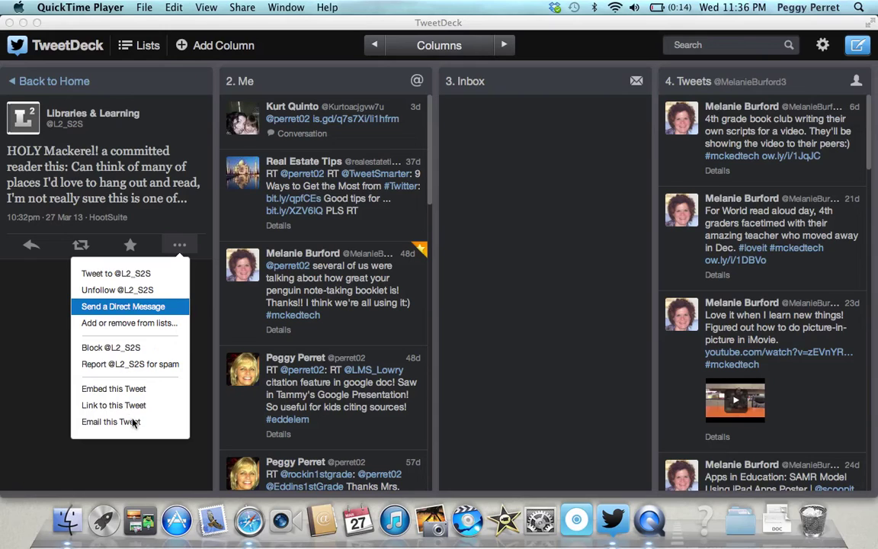
{"action": "left_click", "coordinate": [169, 223]}
{"action": "left_click", "coordinate": [188, 252]}
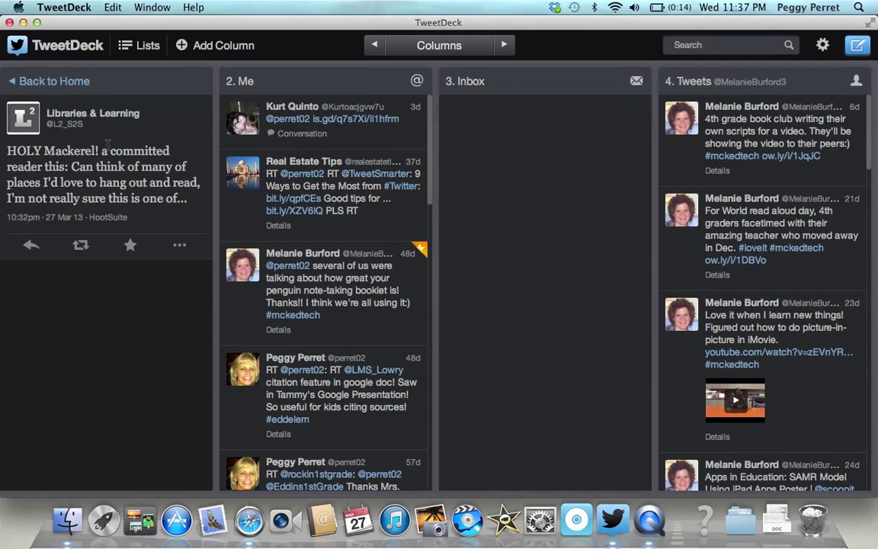
{"action": "left_click", "coordinate": [55, 83]}
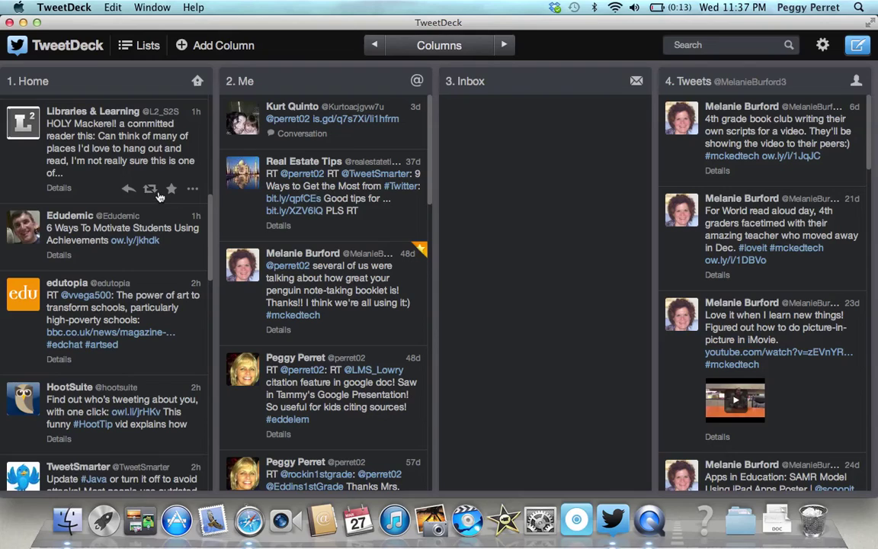
{"action": "left_click", "coordinate": [860, 48]}
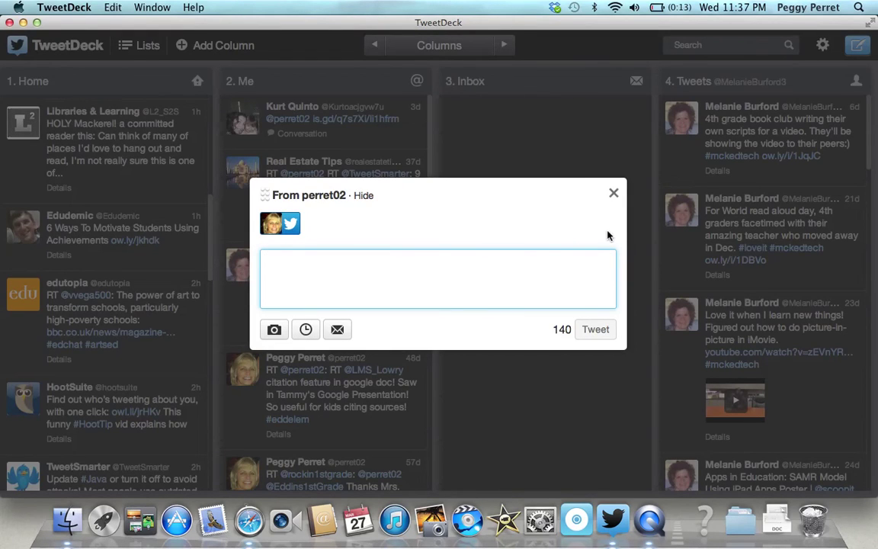
{"action": "left_click", "coordinate": [586, 142]}
{"action": "key", "text": "super+ctrl+Escape"}
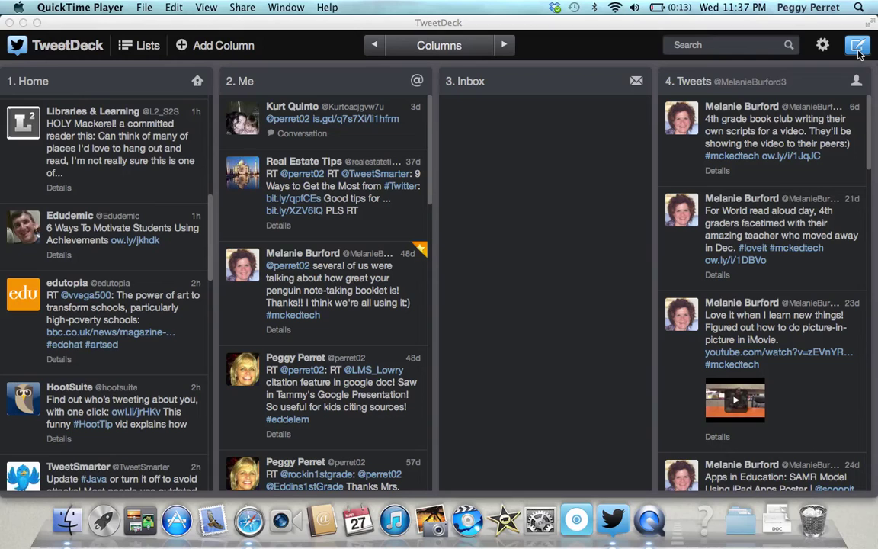
{"action": "left_click", "coordinate": [776, 51]}
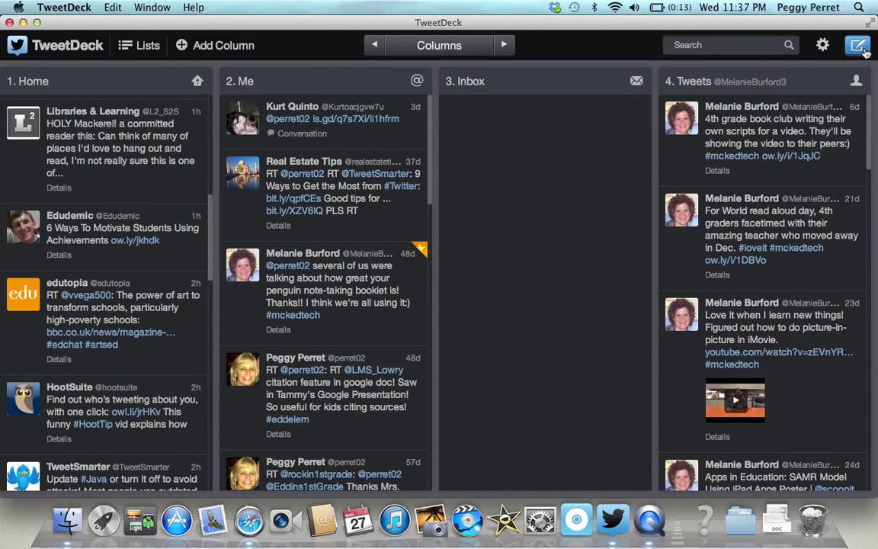
Draft a new tweet reading "Once you start typing" and view the picture chooser without attaching an image
{"action": "left_click", "coordinate": [855, 45]}
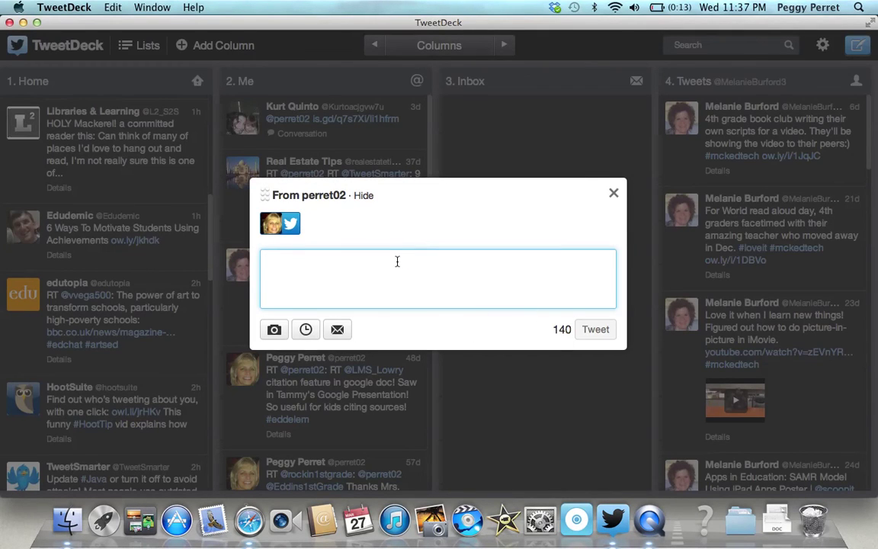
{"action": "type", "text": "Once you"}
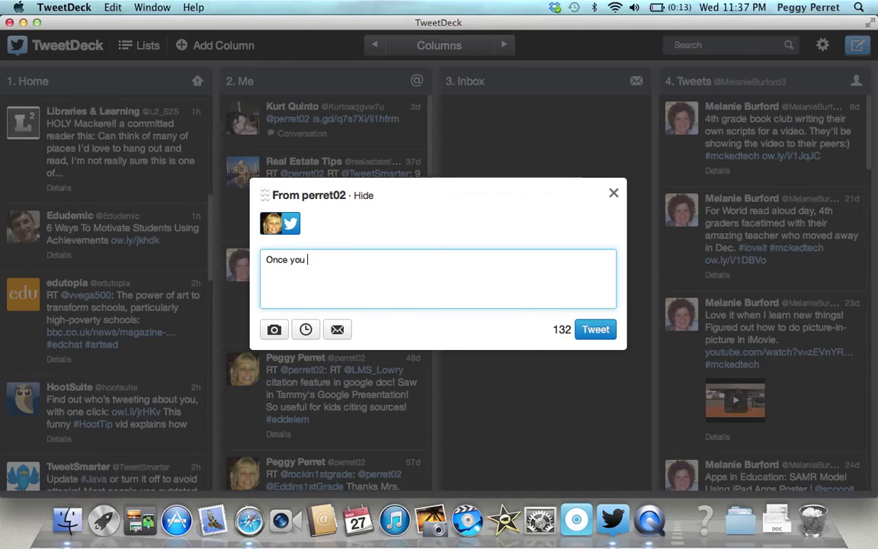
{"action": "type", "text": " start type"}
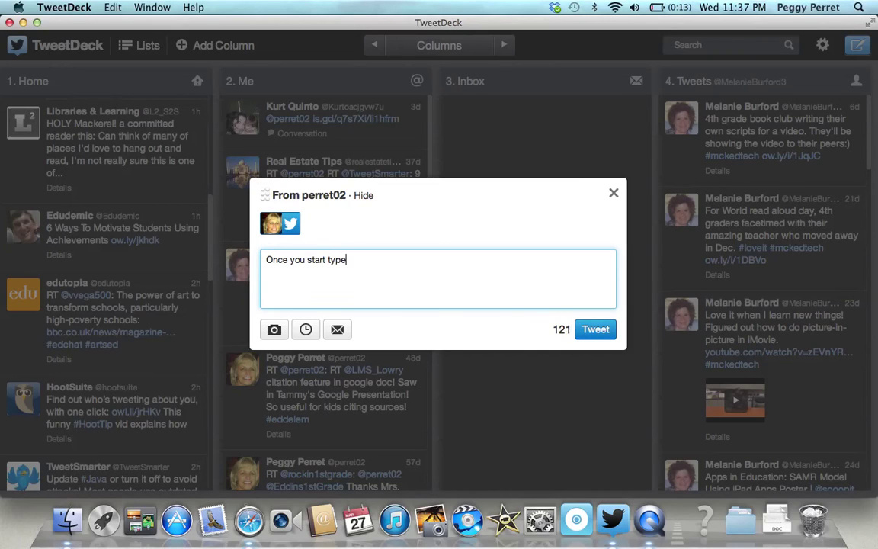
{"action": "key", "text": "BackSpace"}
{"action": "type", "text": "ing"}
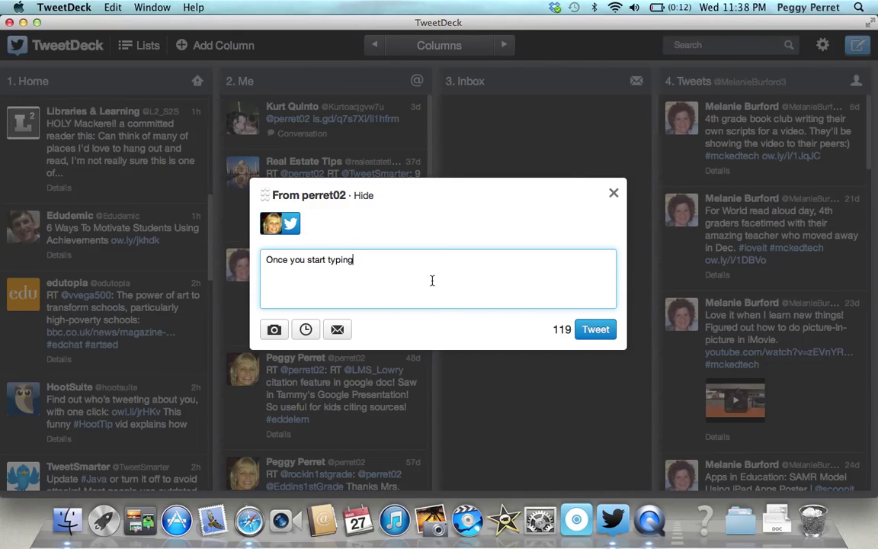
{"action": "left_click", "coordinate": [272, 332]}
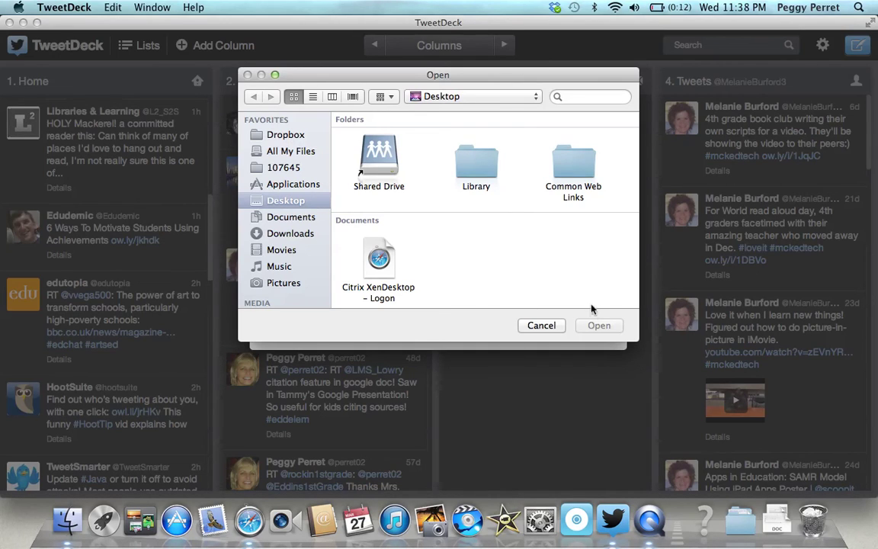
{"action": "left_click", "coordinate": [543, 325]}
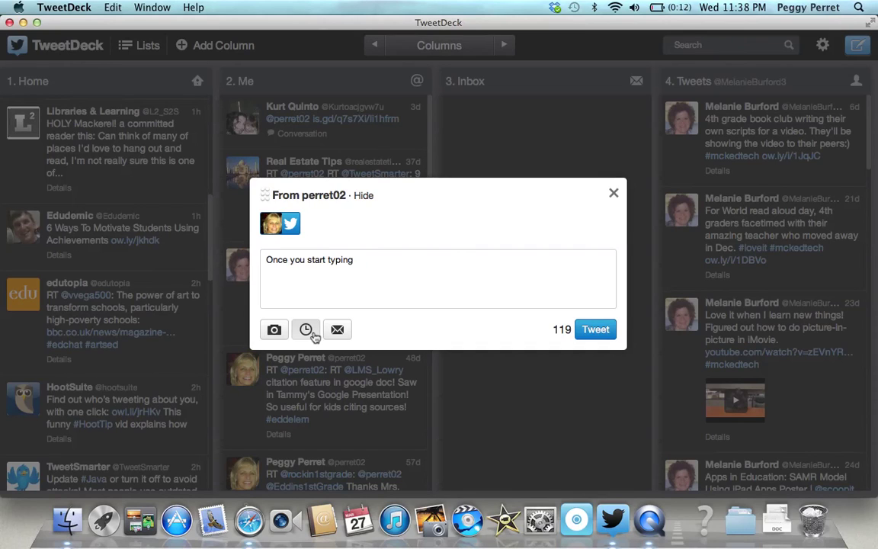
Schedule the drafted tweet for 10:00 AM on March 28, 2013
{"action": "left_click", "coordinate": [312, 333]}
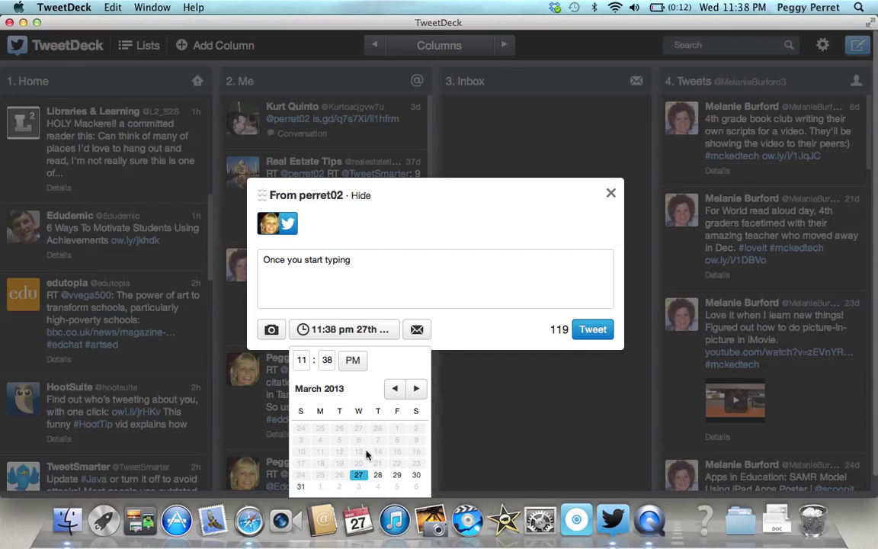
{"action": "left_click", "coordinate": [378, 474]}
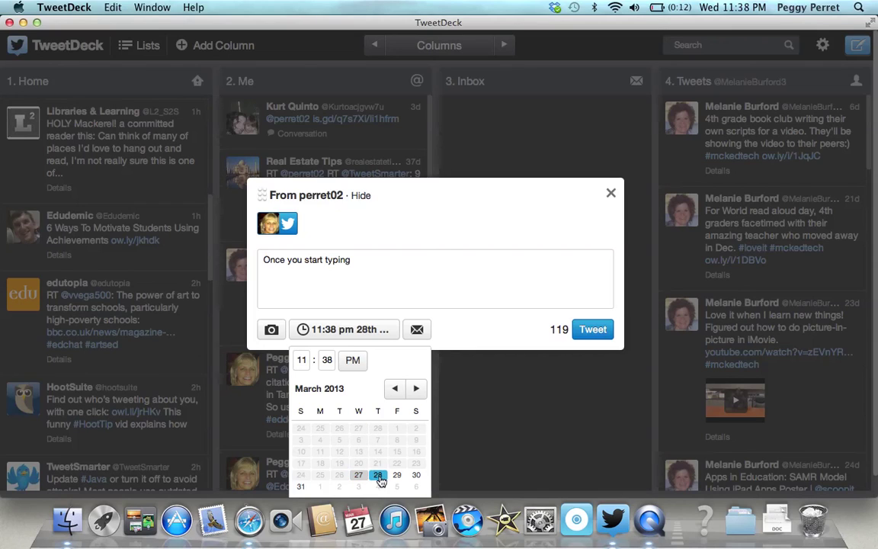
{"action": "left_click", "coordinate": [305, 363]}
{"action": "key", "text": "BackSpace"}
{"action": "left_click", "coordinate": [332, 363]}
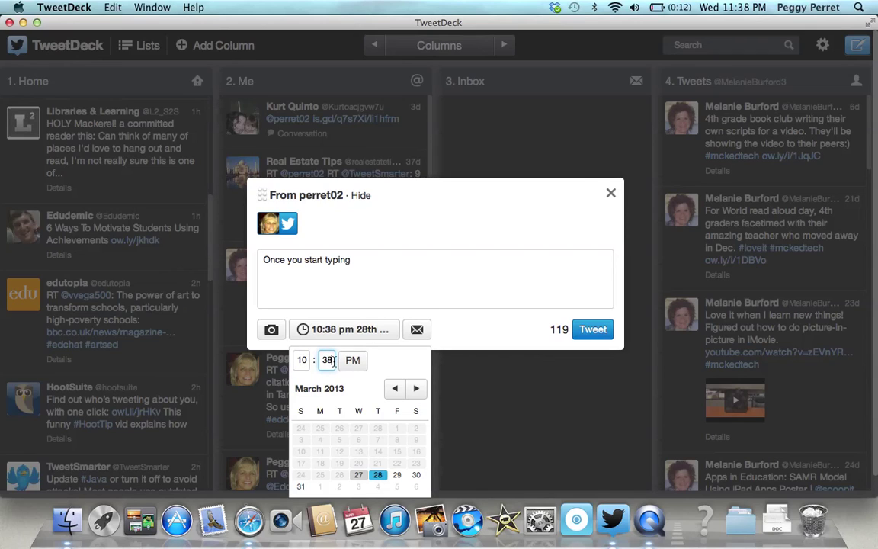
{"action": "key", "text": "BackSpace"}
{"action": "key", "text": "BackSpace"}
{"action": "type", "text": "1"}
{"action": "type", "text": "00"}
{"action": "left_click", "coordinate": [361, 363]}
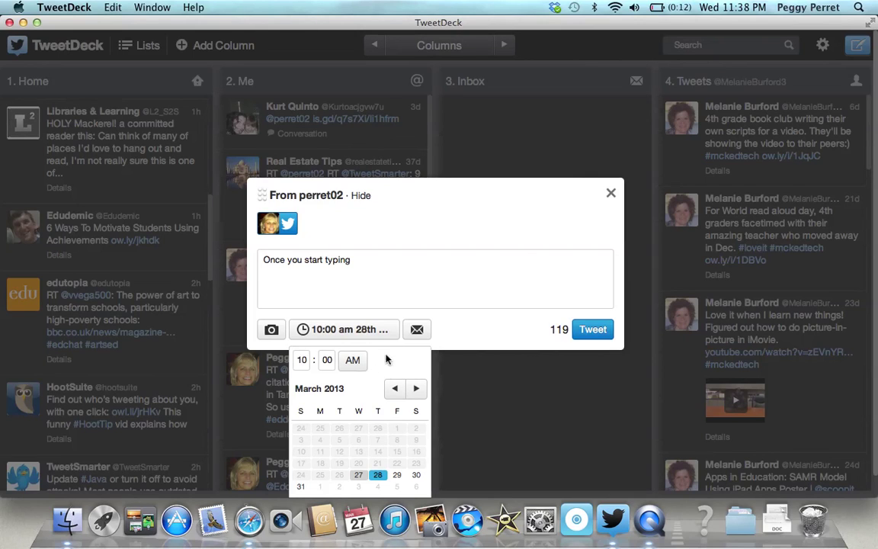
Reschedule the drafted tweet to March 27, 2013, keeping the 10:00 AM time, and collapse the calendar
{"action": "left_click", "coordinate": [385, 334]}
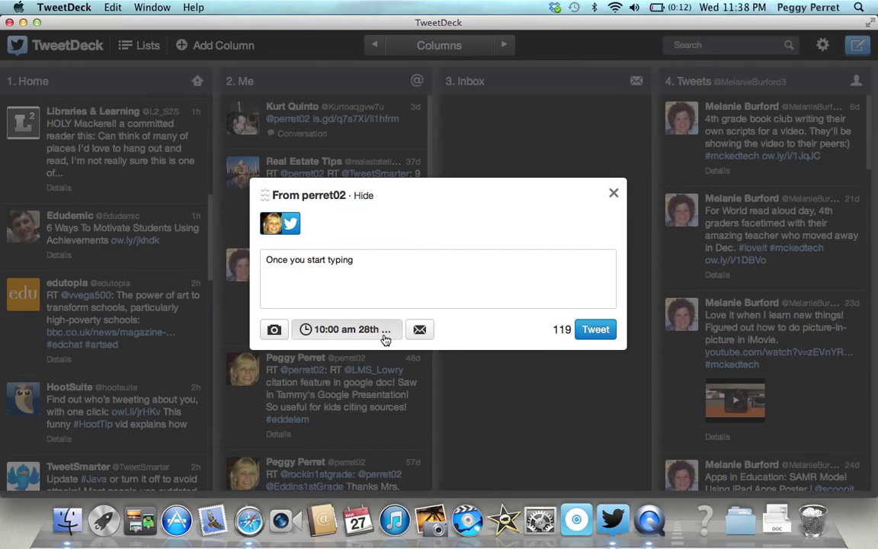
{"action": "left_click", "coordinate": [309, 334]}
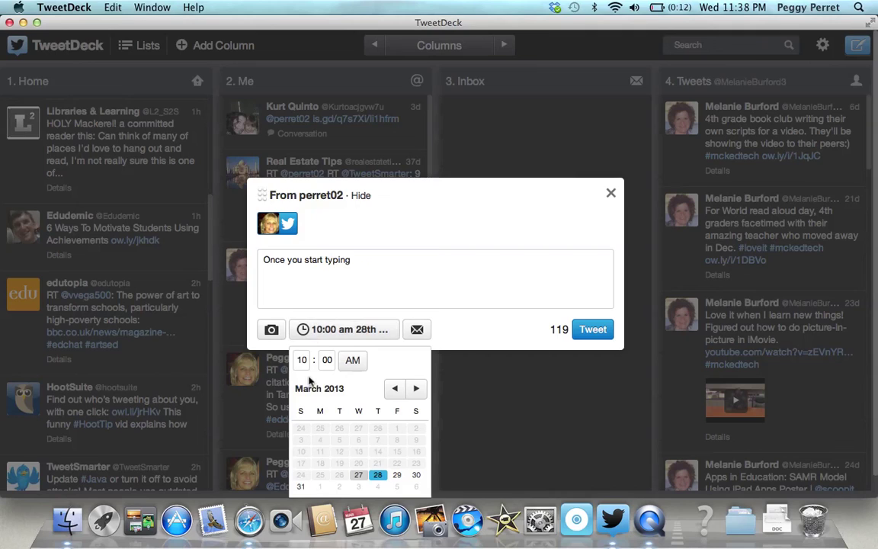
{"action": "left_click", "coordinate": [389, 336]}
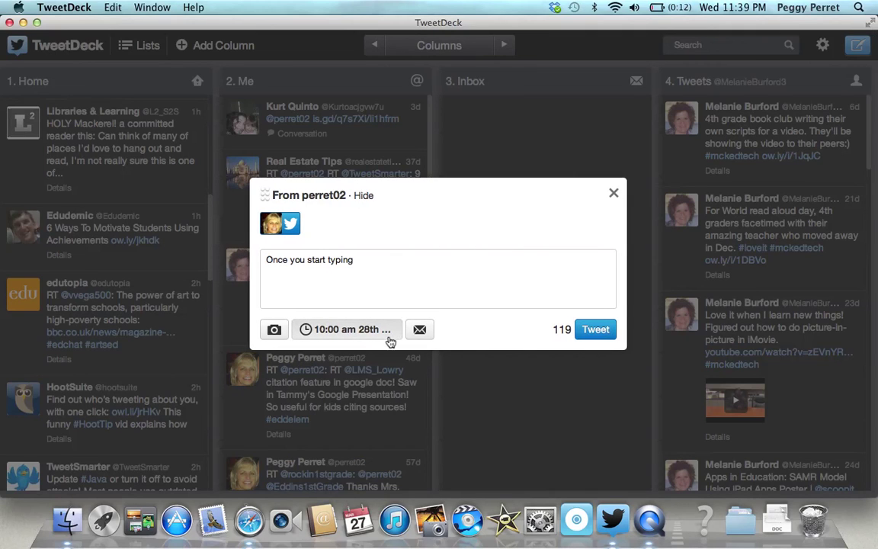
{"action": "left_click", "coordinate": [310, 337]}
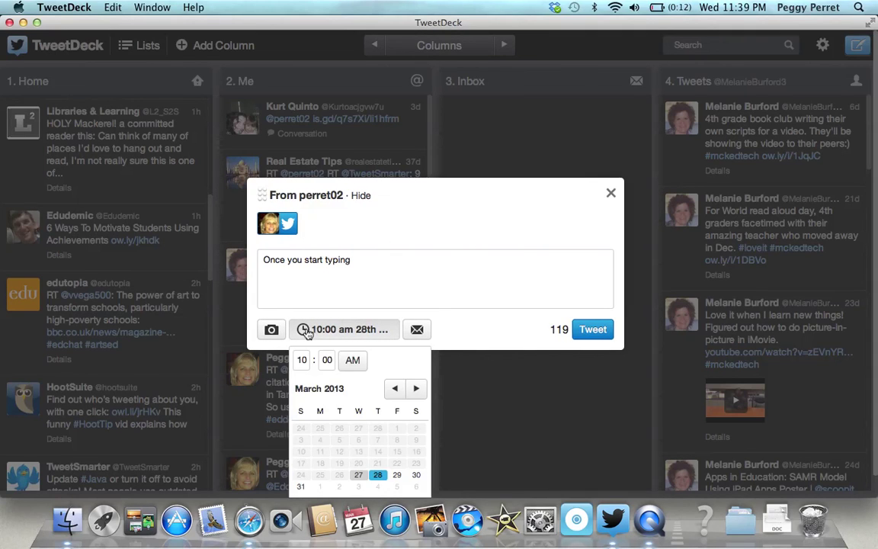
{"action": "left_click", "coordinate": [360, 477]}
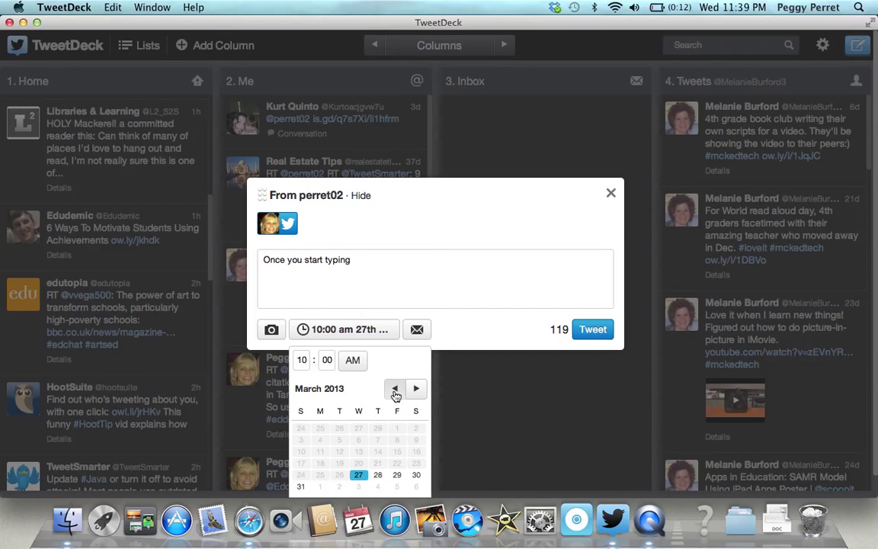
{"action": "left_click", "coordinate": [390, 331]}
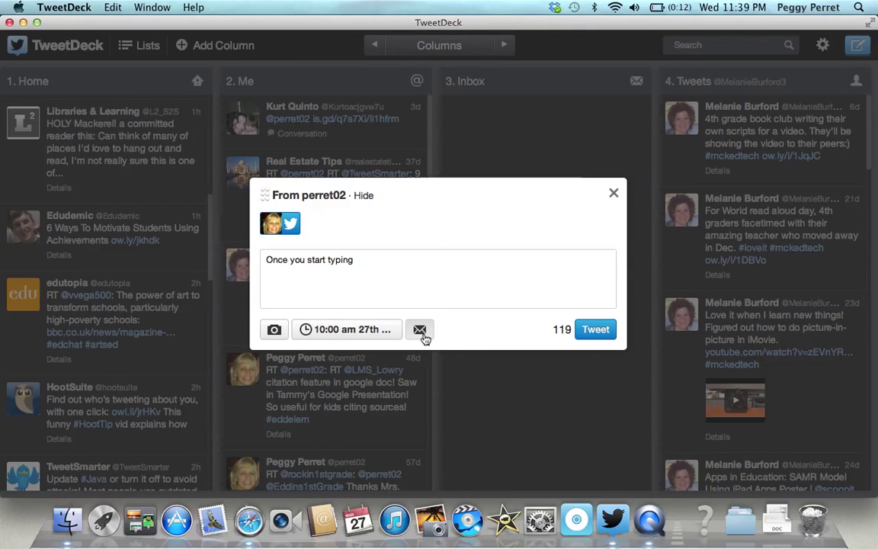
Turn the draft into a direct message addressed to the account featured in column 4, and close the composer without sending
{"action": "left_click", "coordinate": [420, 331]}
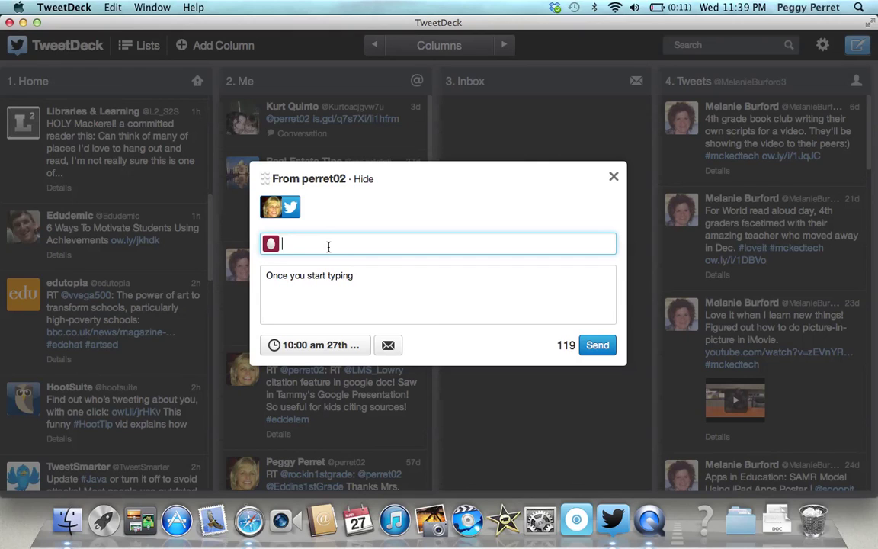
{"action": "type", "text": "mel"}
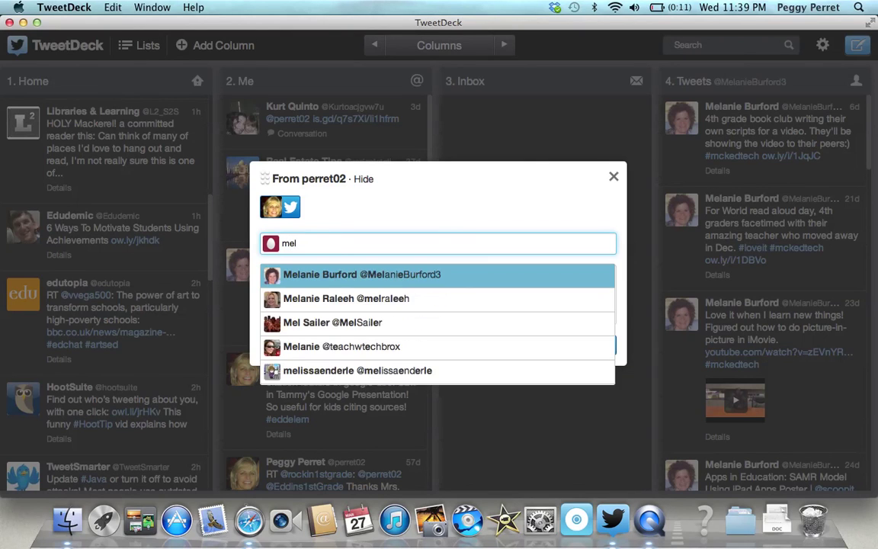
{"action": "left_click", "coordinate": [321, 282]}
{"action": "type", "text": "Once you start typing"}
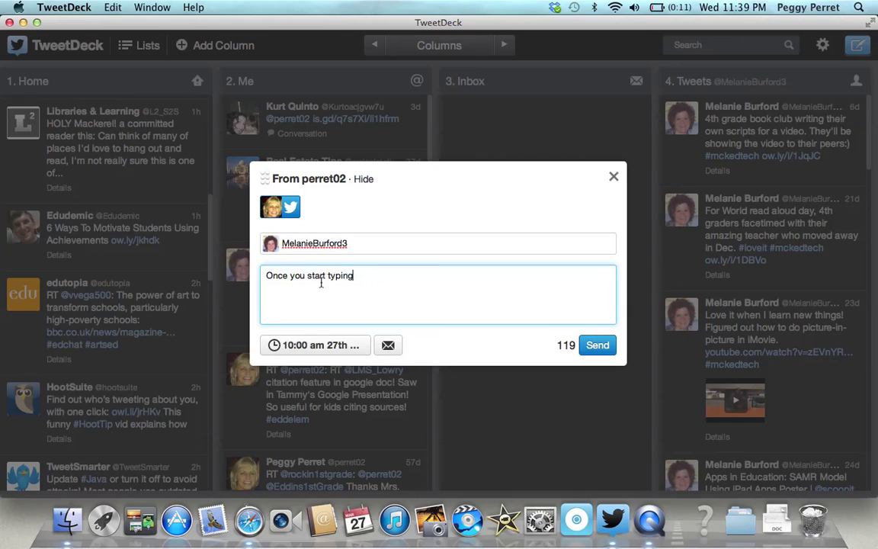
{"action": "left_click", "coordinate": [359, 242]}
{"action": "left_click", "coordinate": [378, 285]}
{"action": "left_click", "coordinate": [614, 177]}
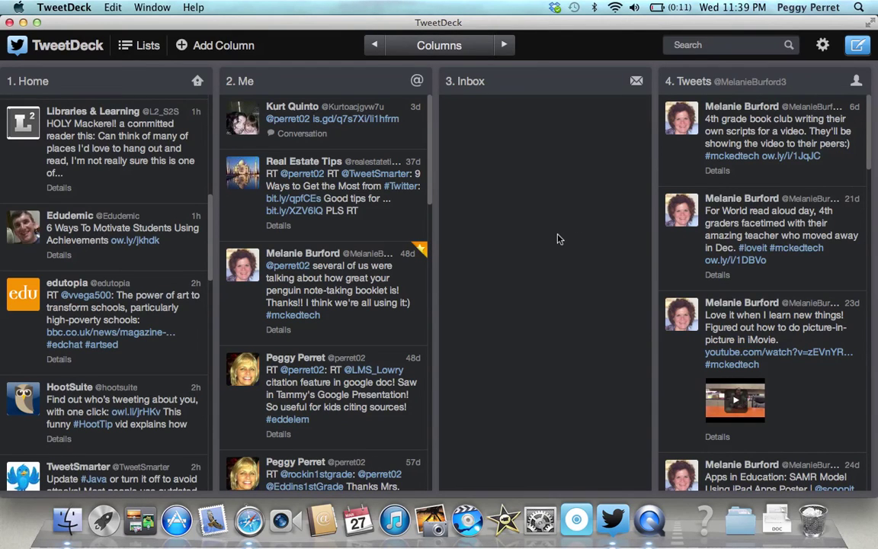